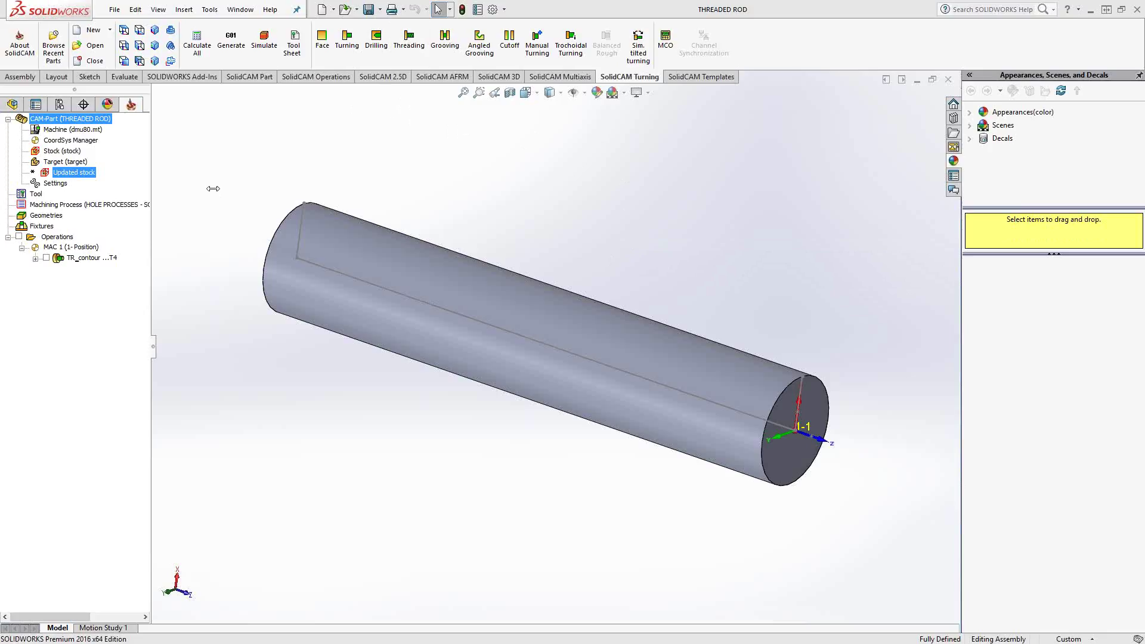
# Add a new Threading turning operation on MAC 1 from the operation's context menu.
pyautogui.rightClick(77, 261)
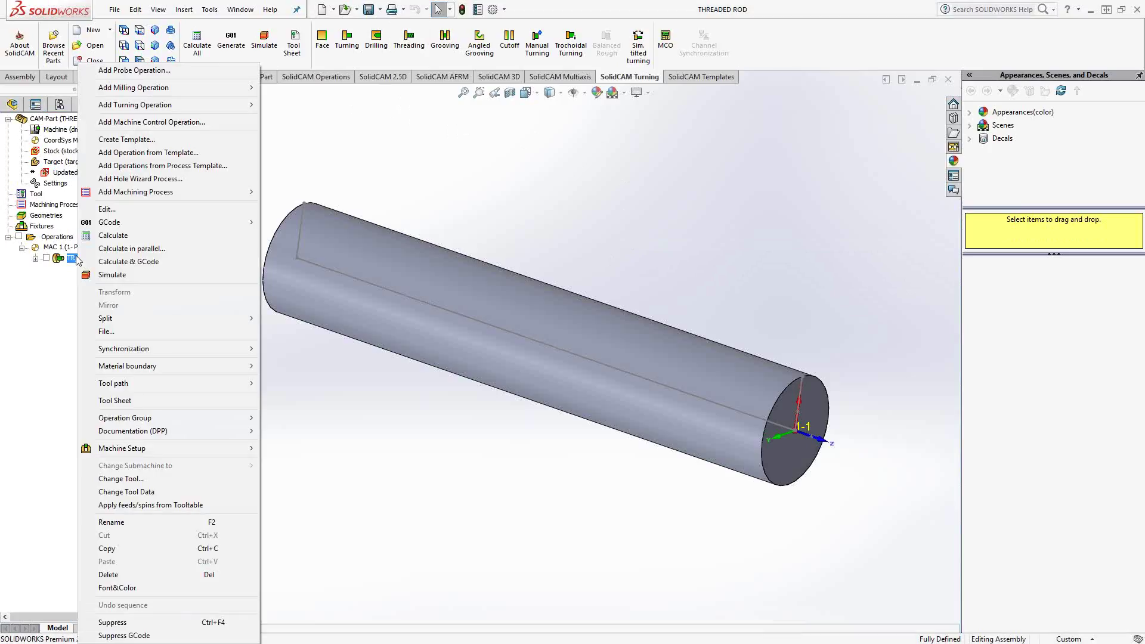
pyautogui.moveTo(186, 106)
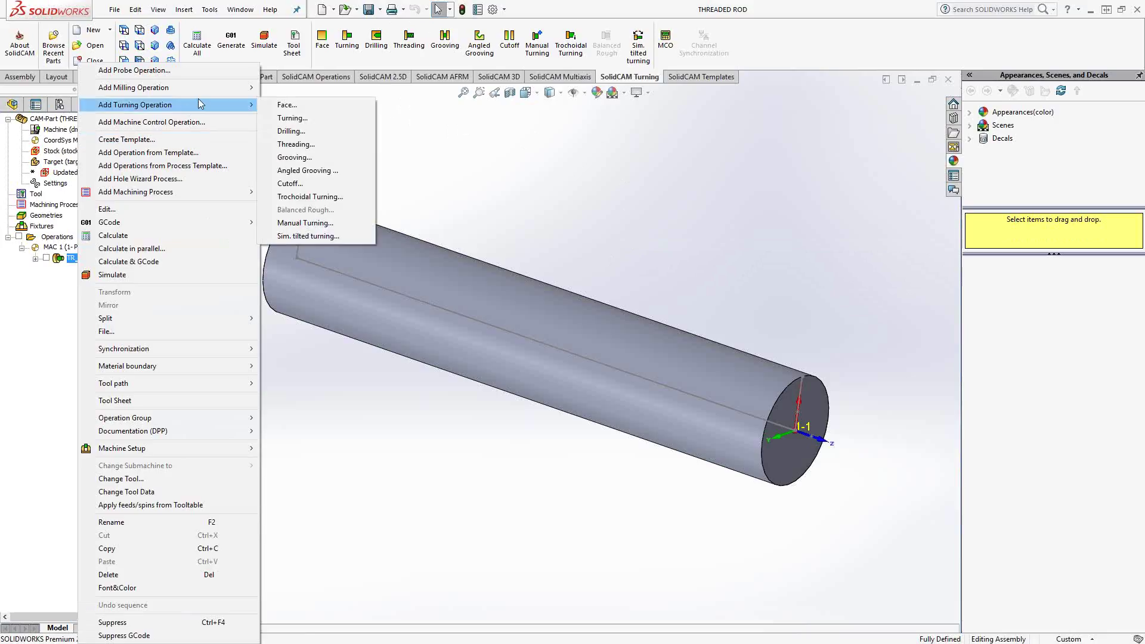
pyautogui.click(290, 145)
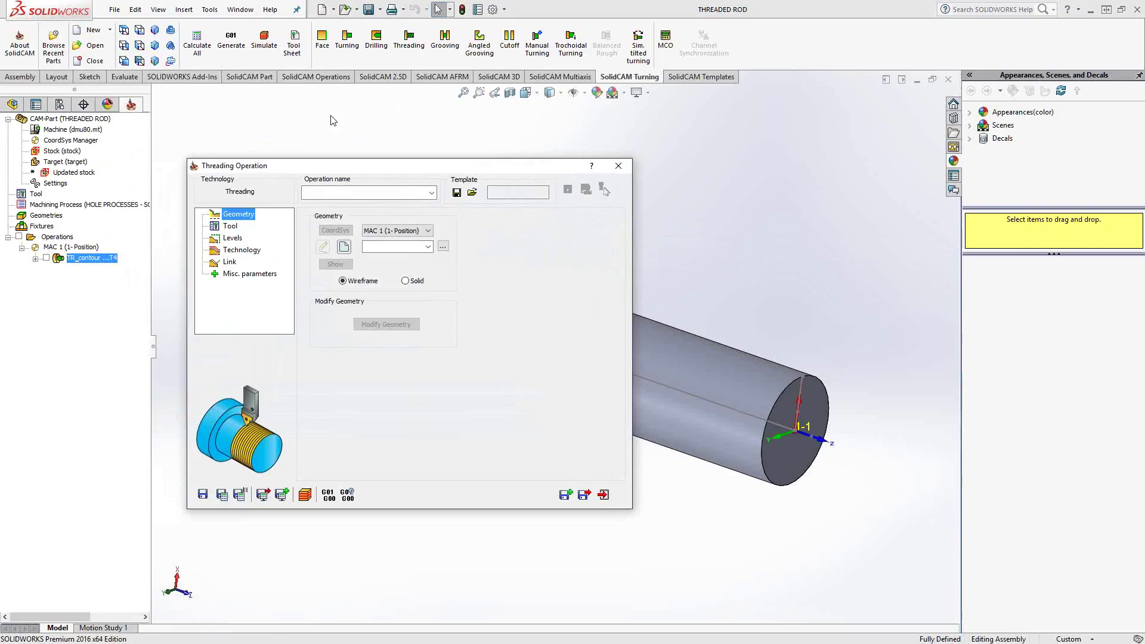
pyautogui.doubleClick(398, 165)
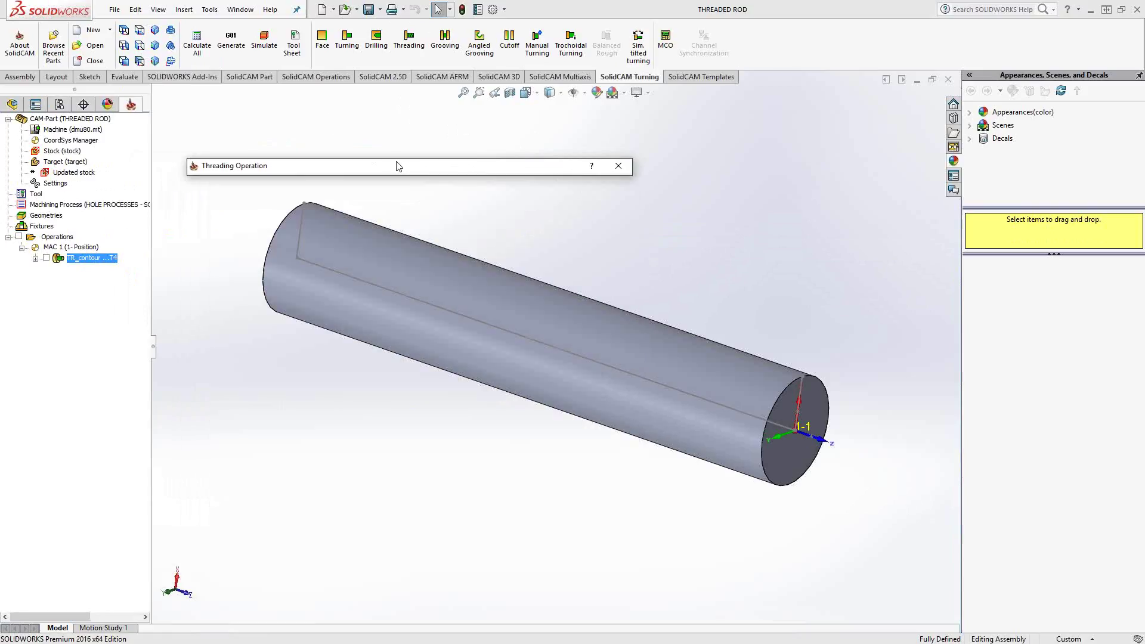
pyautogui.doubleClick(393, 167)
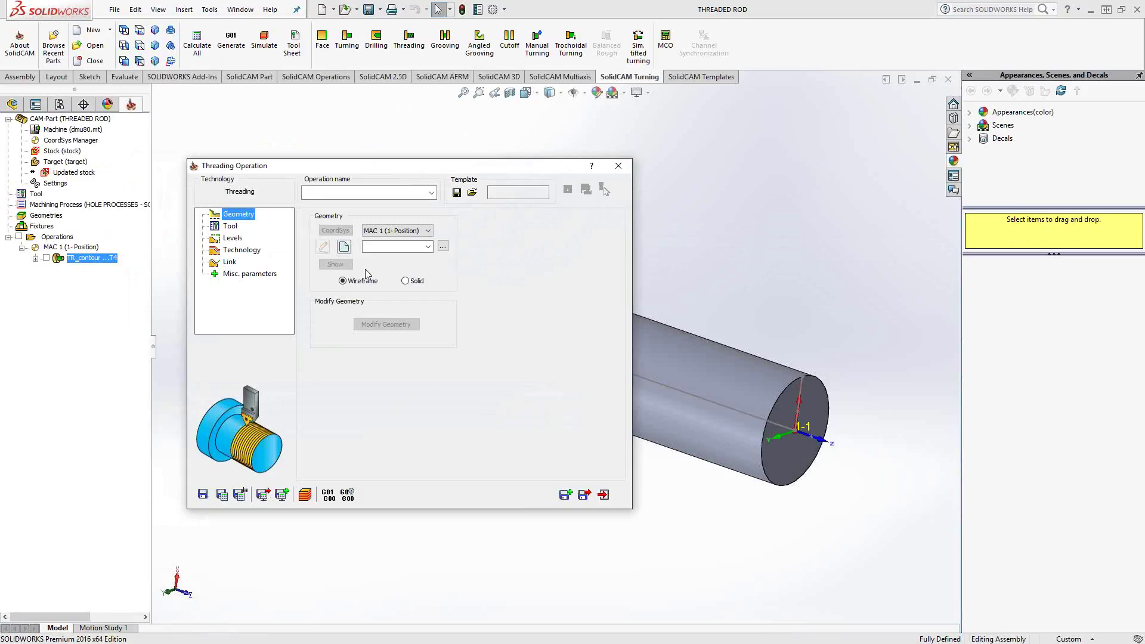
# Create geometry contour1 from the rod's top edge as a single chain and accept it.
pyautogui.click(344, 247)
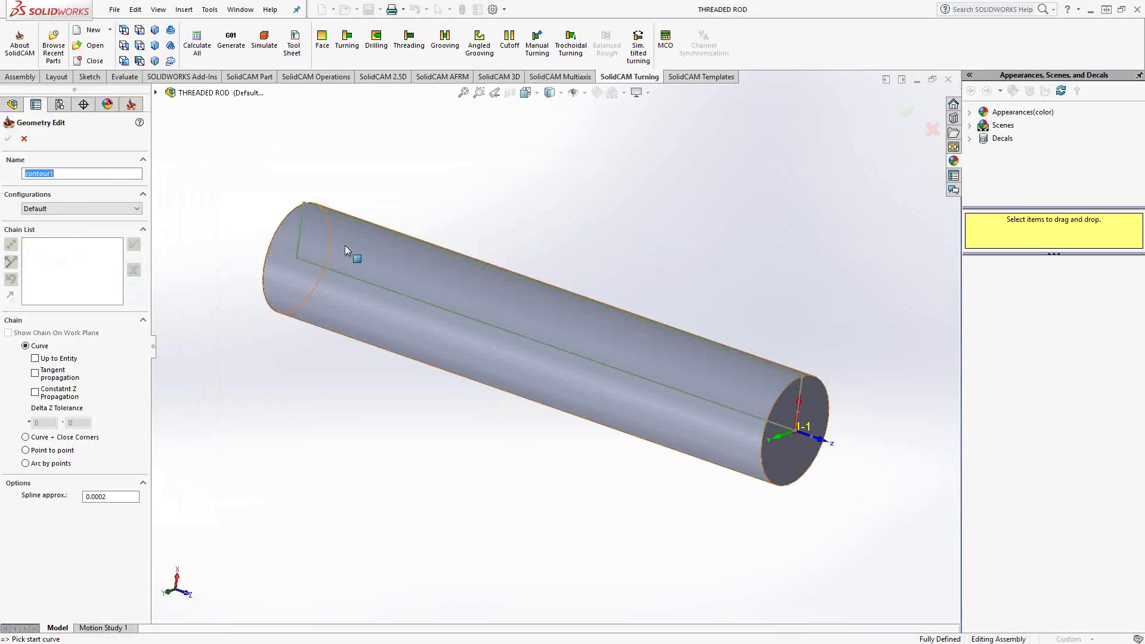
pyautogui.scroll(-8, 689, 351)
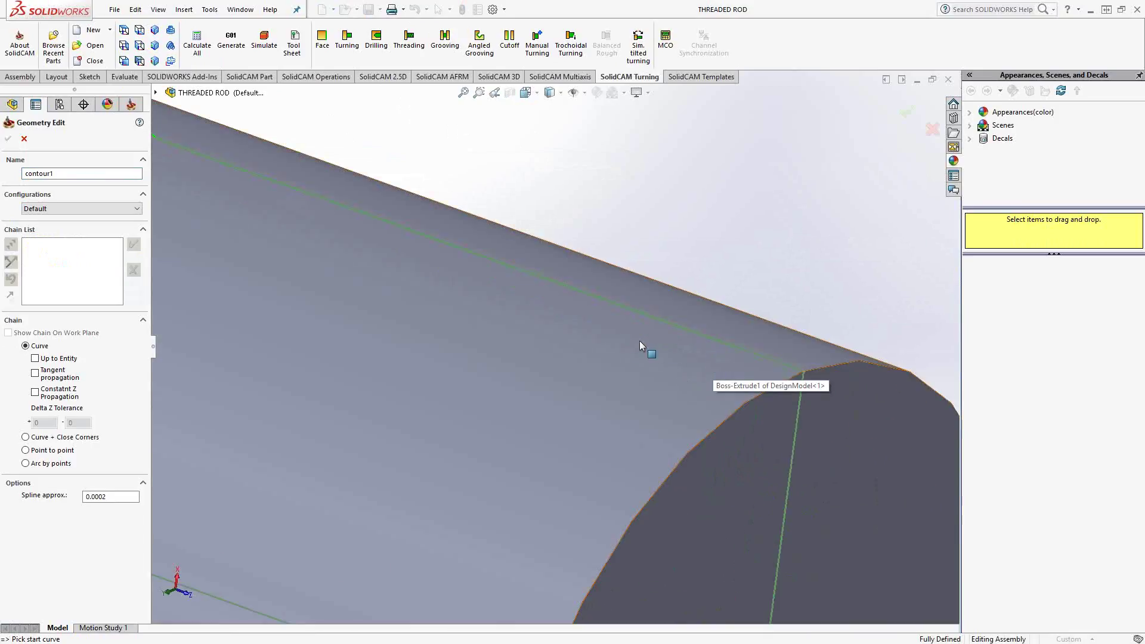
pyautogui.scroll(2, 626, 343)
pyautogui.scroll(2, 623, 344)
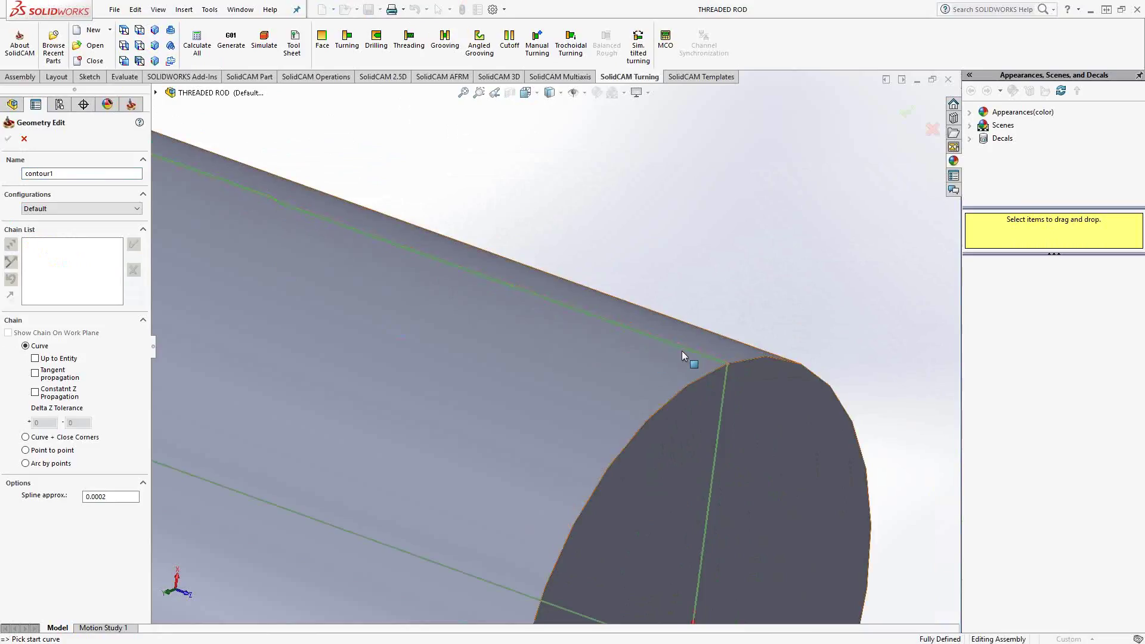
pyautogui.scroll(-3, 685, 358)
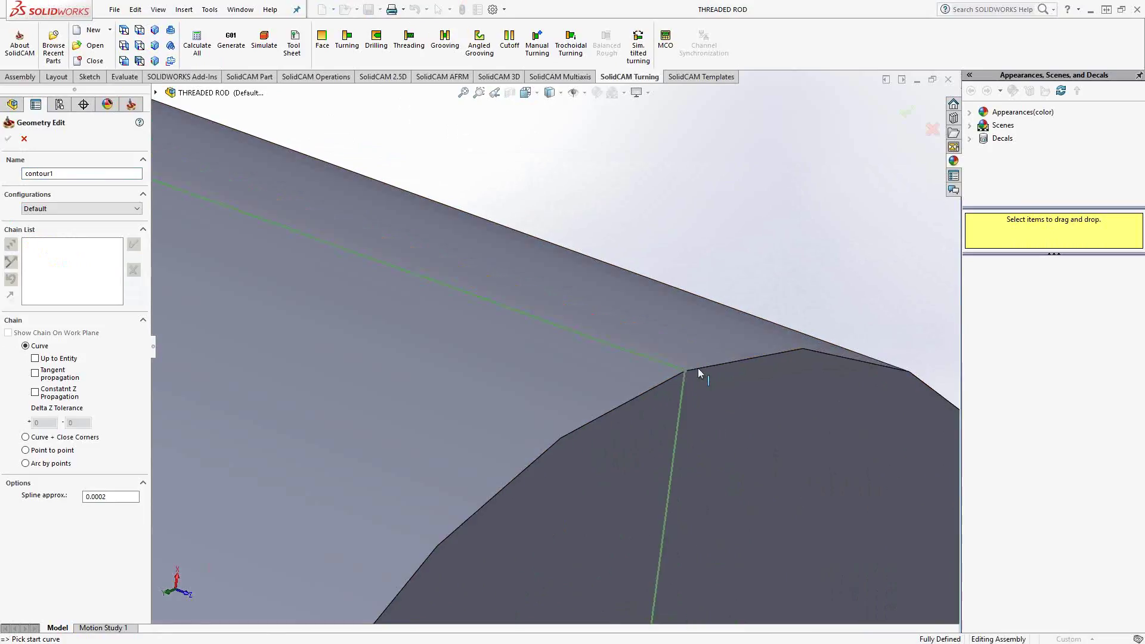
pyautogui.click(609, 351)
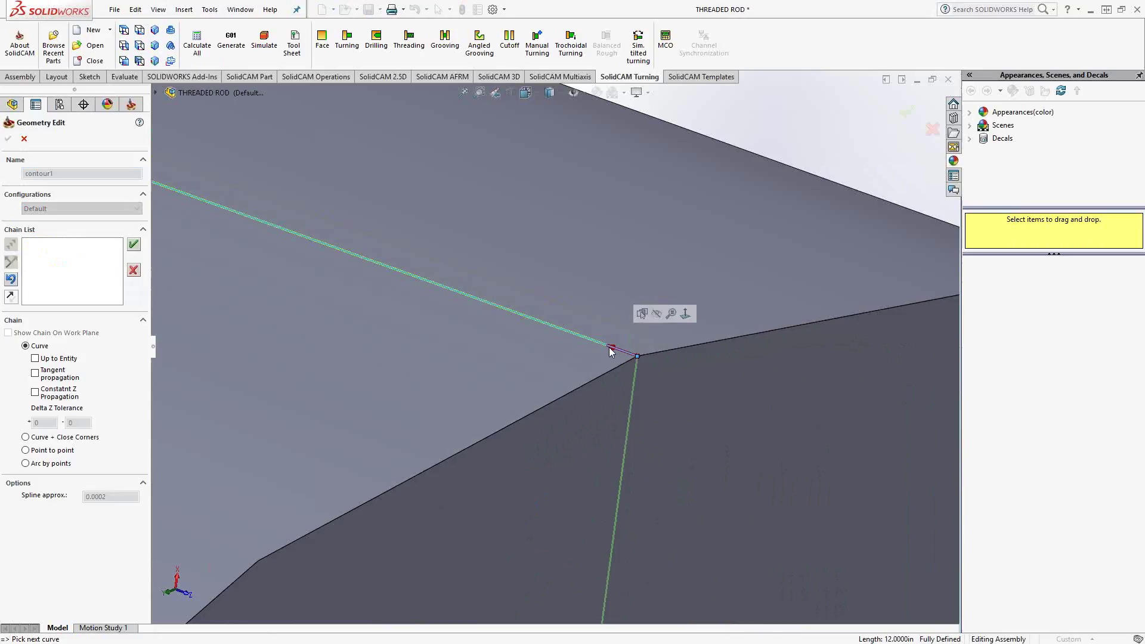
pyautogui.scroll(5, 524, 364)
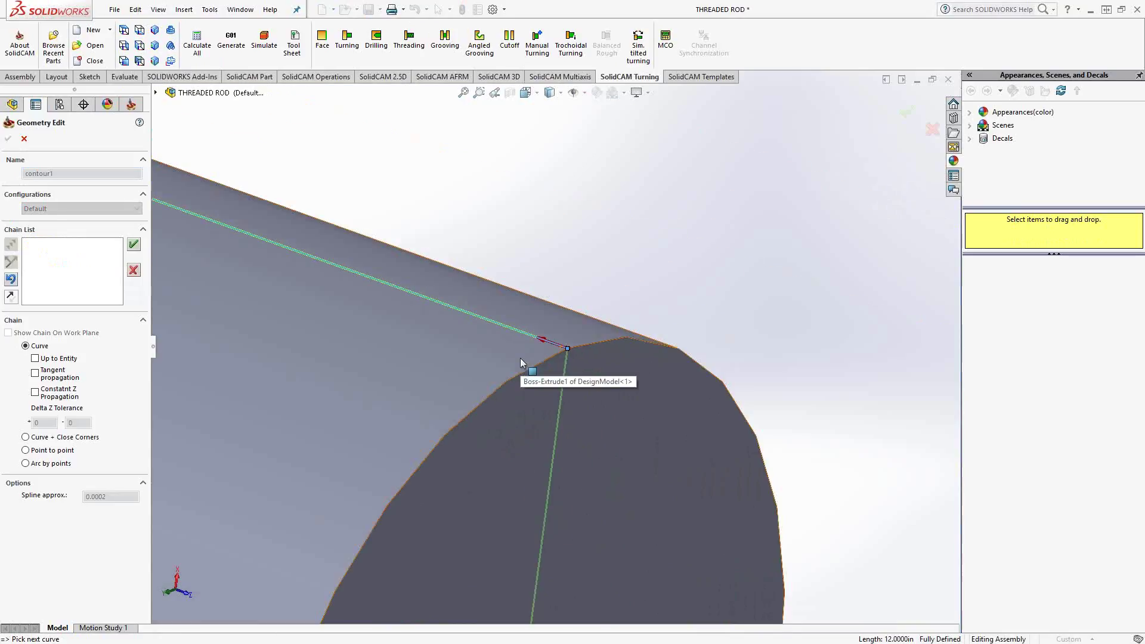
pyautogui.scroll(5, 428, 322)
pyautogui.scroll(-3, 428, 322)
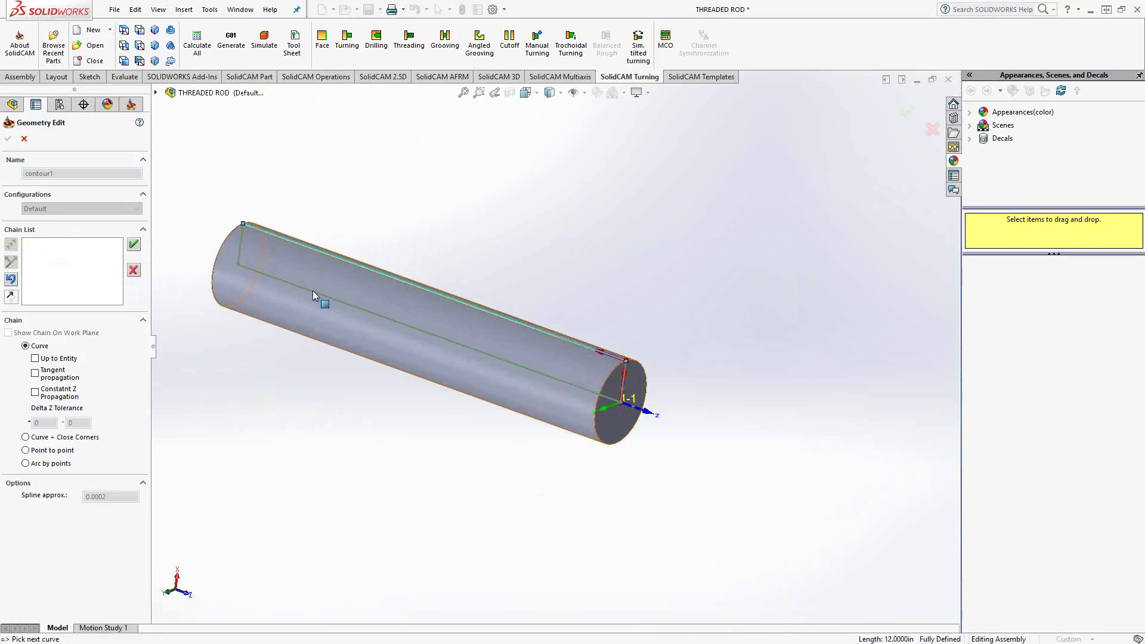
pyautogui.click(134, 244)
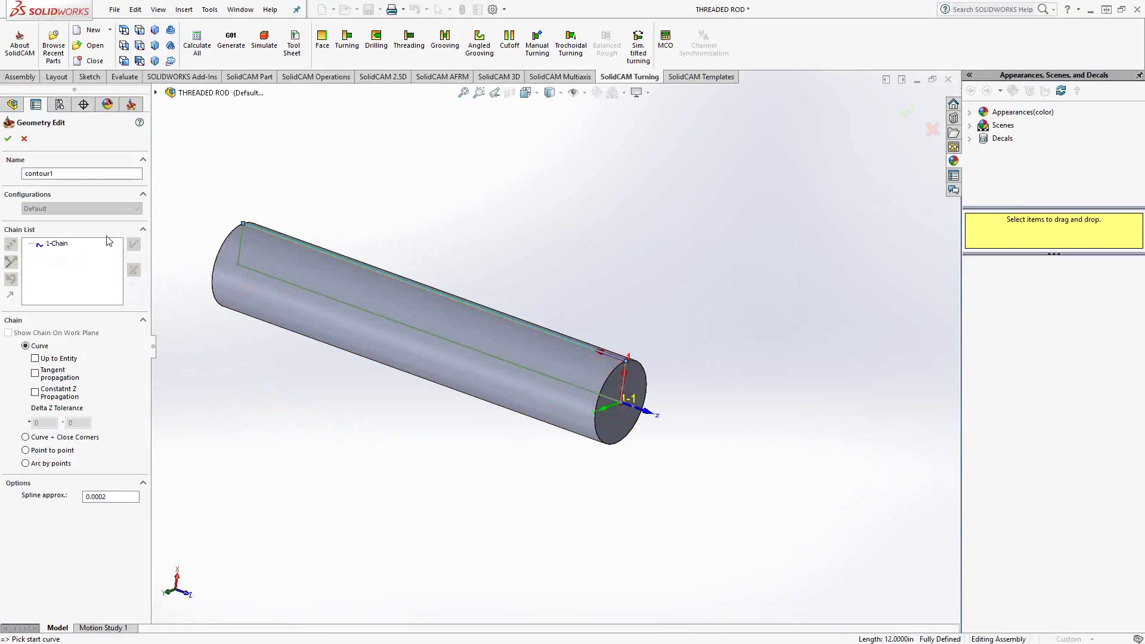
pyautogui.click(9, 141)
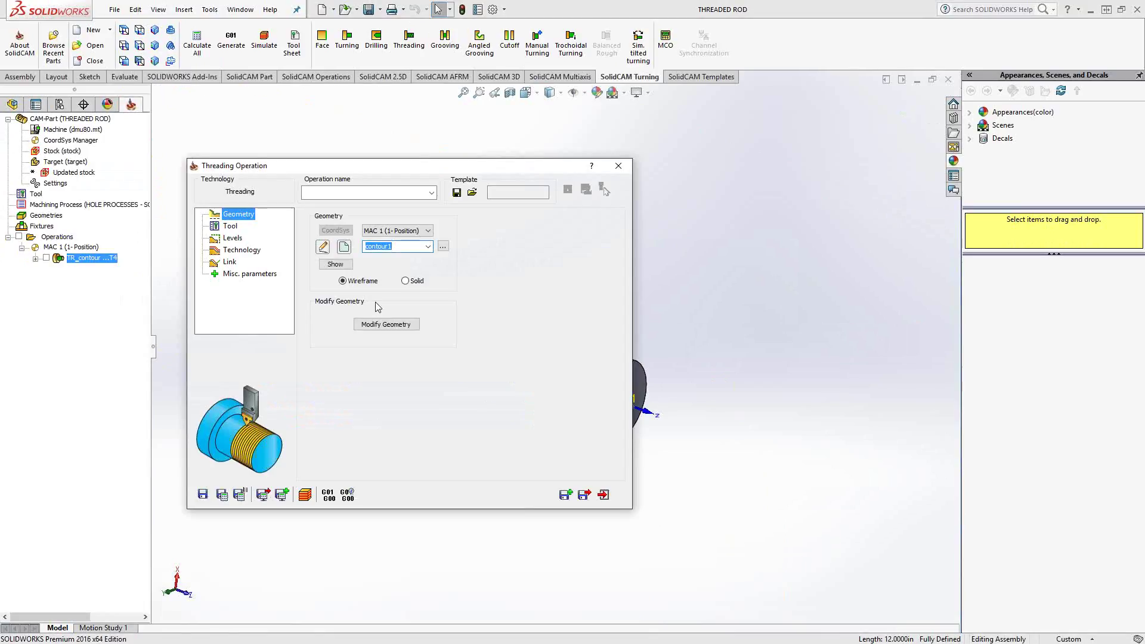
# Trim contour1's end with an end extension distance of -10.5 at a point on the rod's top edge.
pyautogui.click(399, 325)
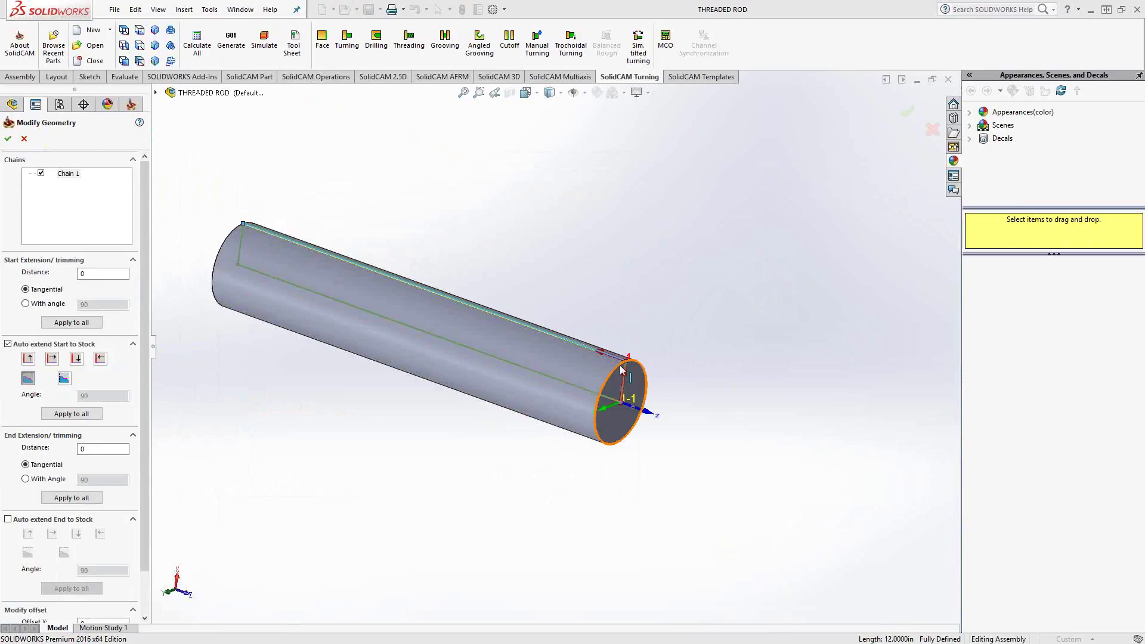
pyautogui.click(43, 447)
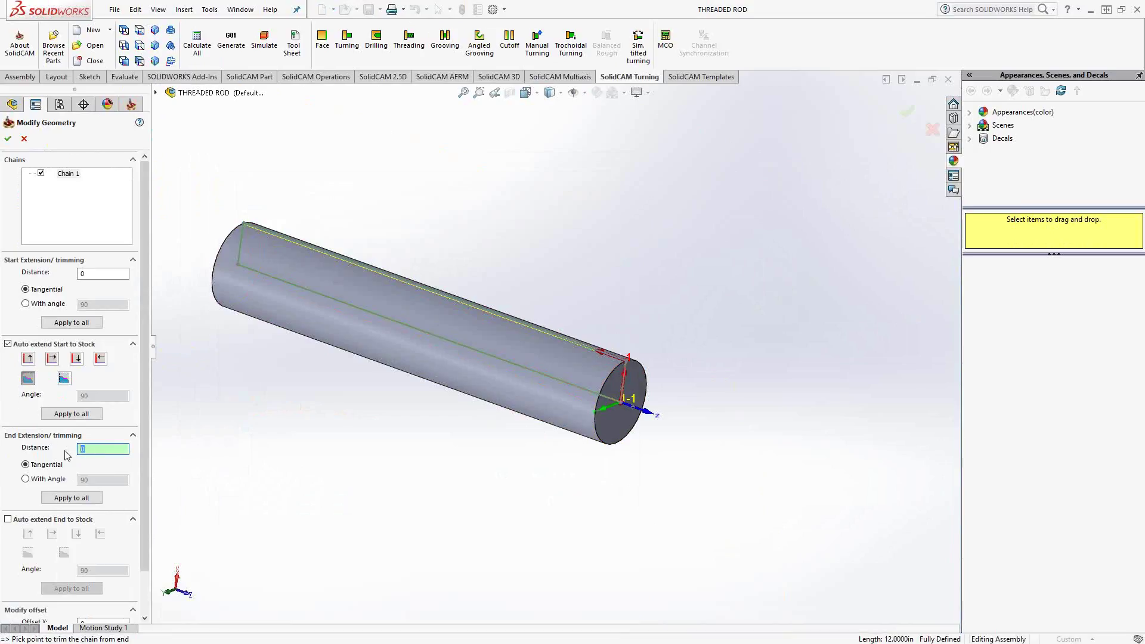
pyautogui.write('-10')
pyautogui.scroll(-3, 564, 364)
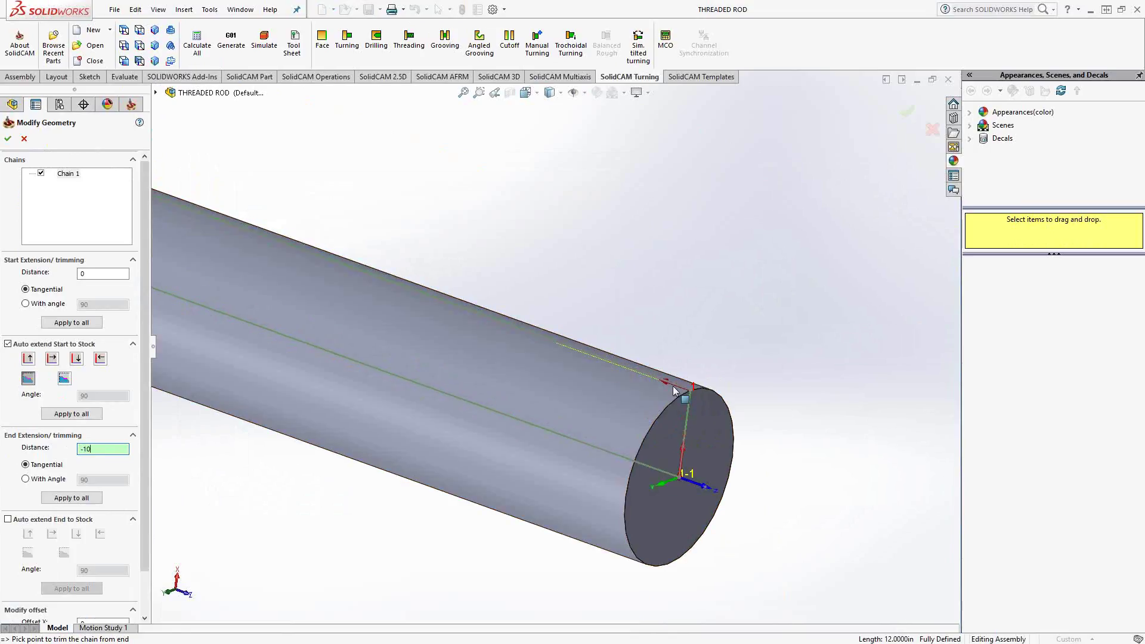
pyautogui.scroll(-1, 676, 401)
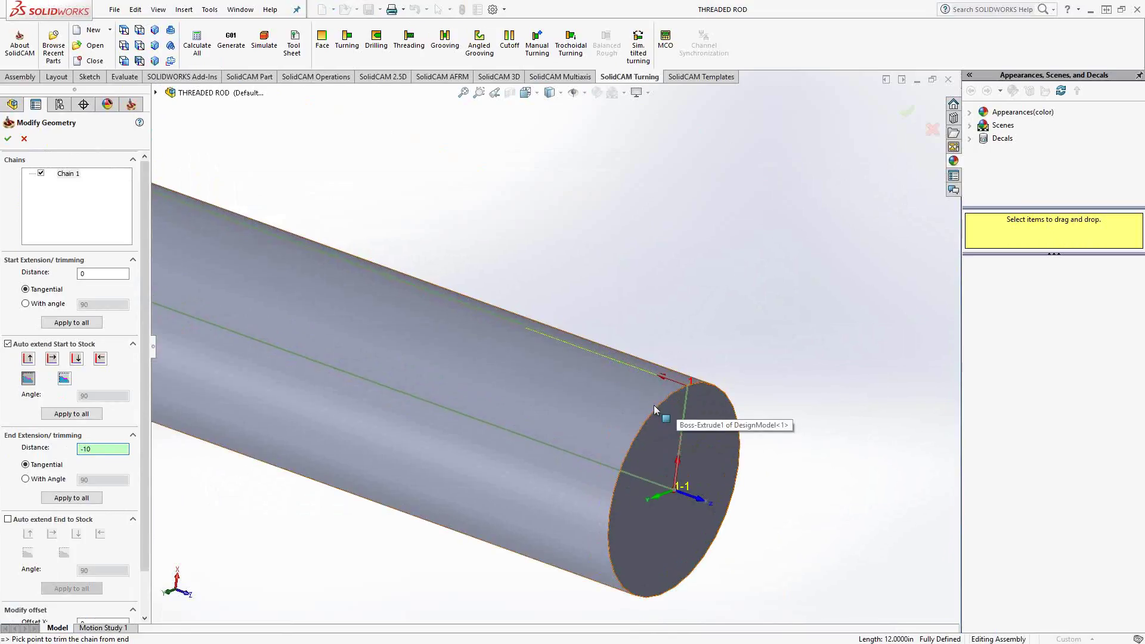
pyautogui.click(527, 339)
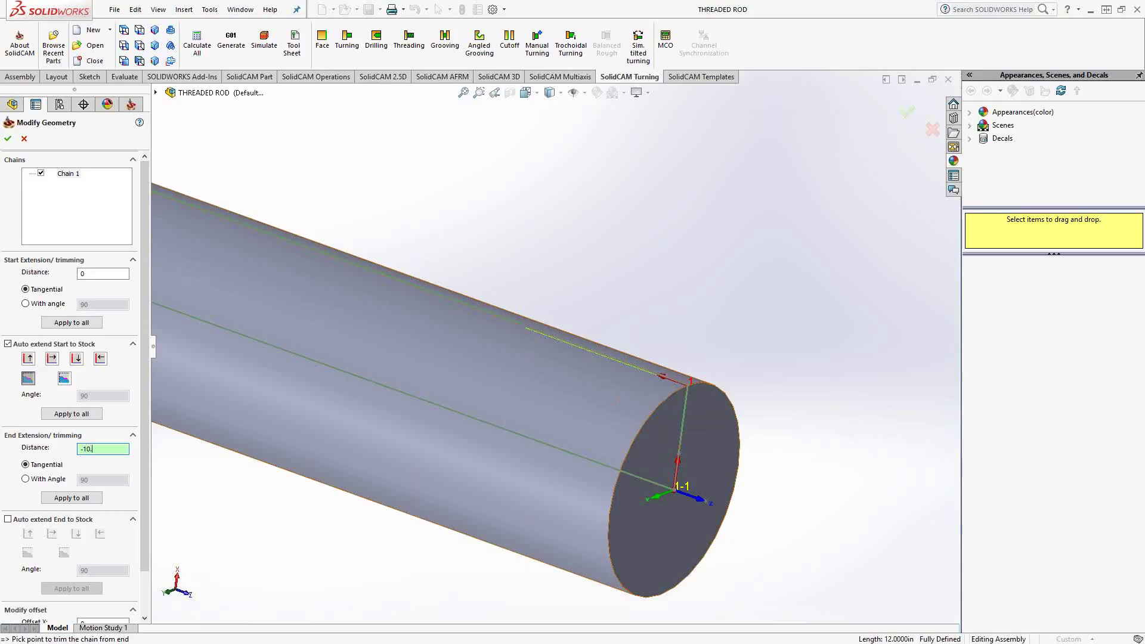
pyautogui.write('.5')
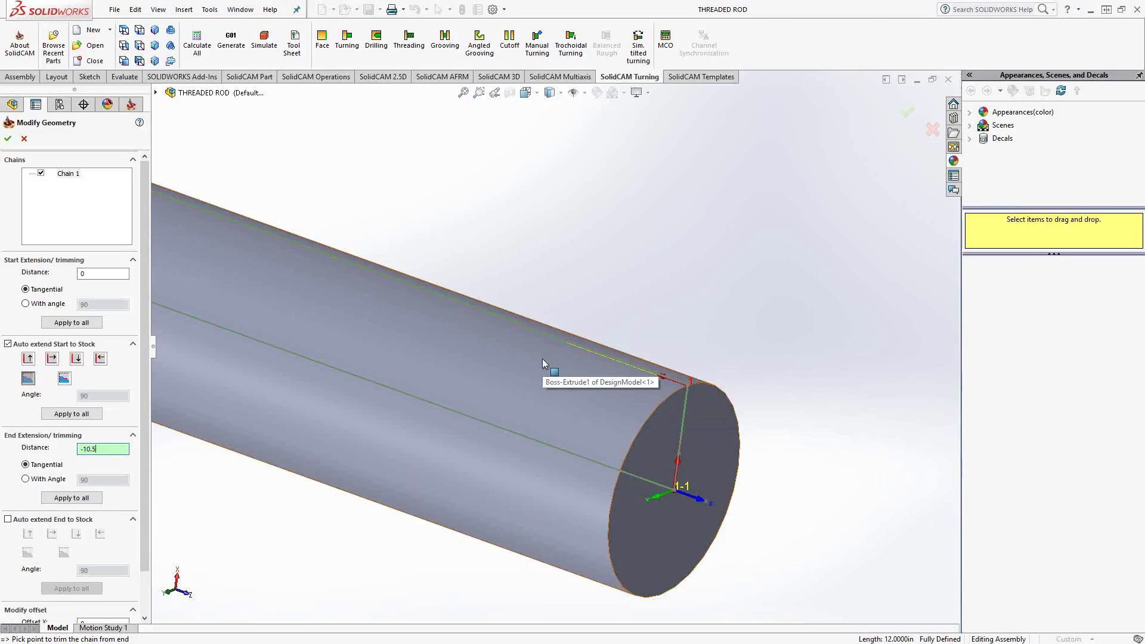
# Confirm the trimmed geometry and start tool selection, keeping Rectangle as the insert shape.
pyautogui.click(8, 139)
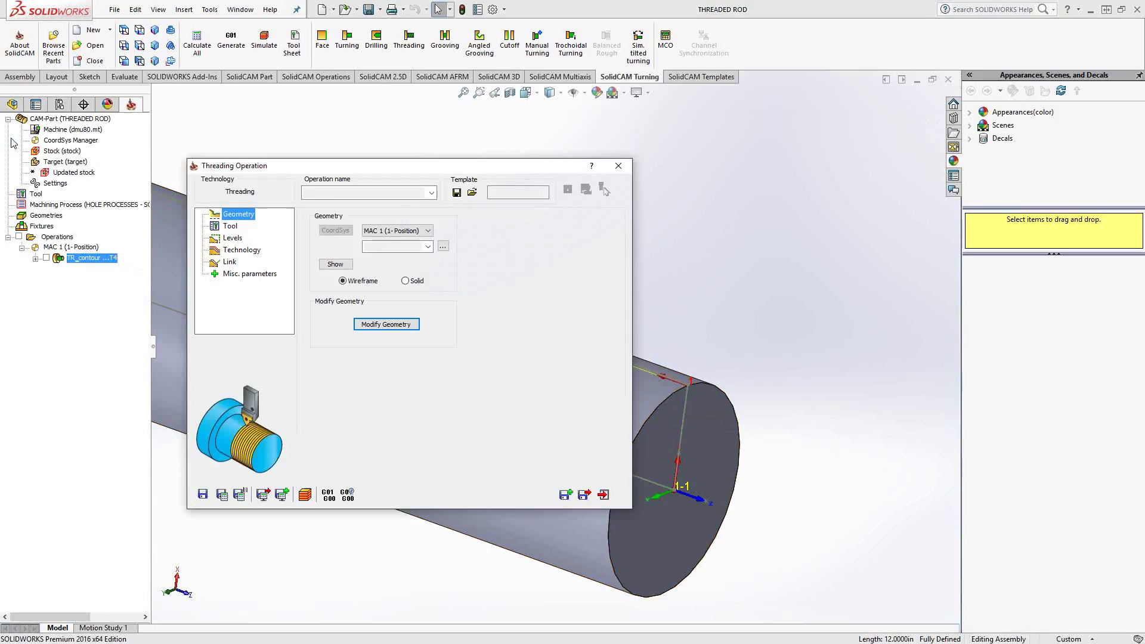
pyautogui.click(214, 227)
pyautogui.click(383, 437)
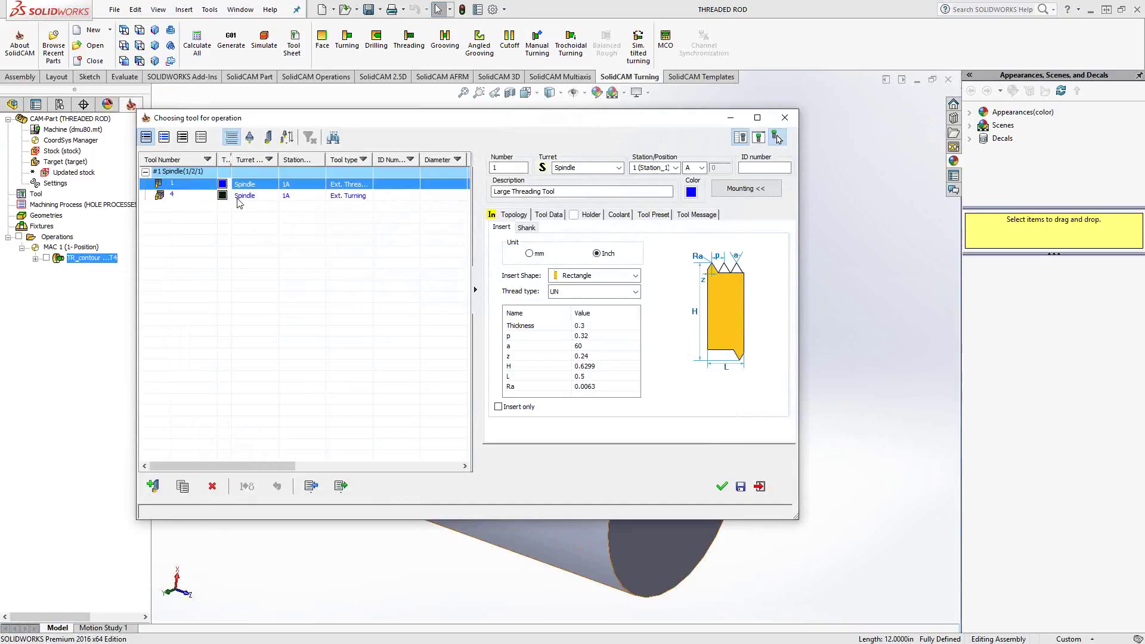
pyautogui.click(636, 276)
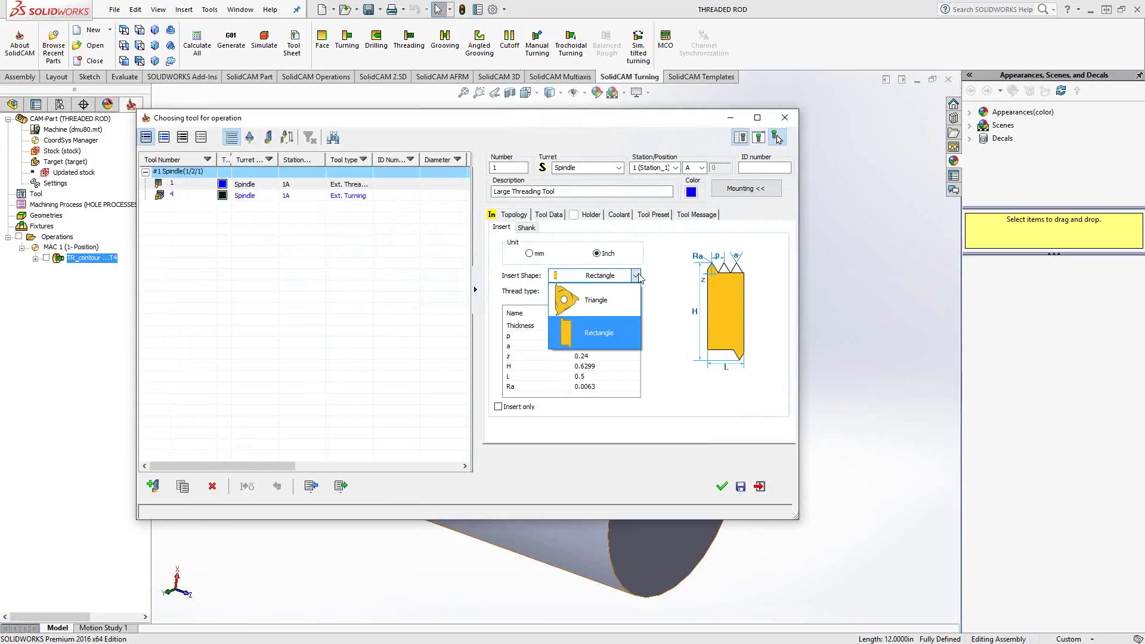
pyautogui.click(637, 277)
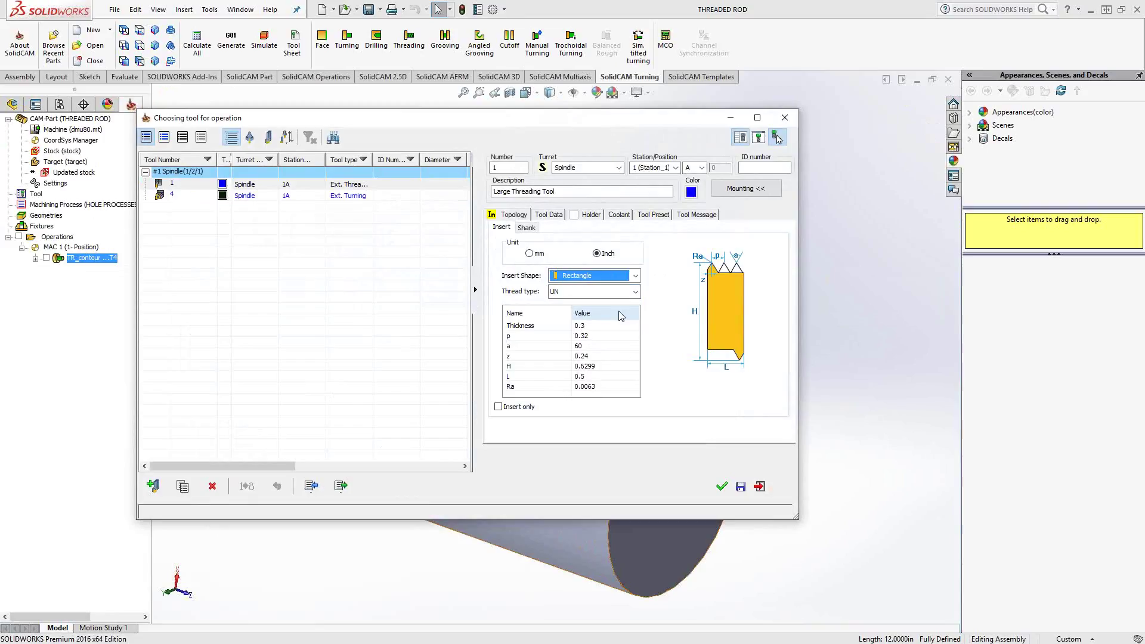
# Review the UN thread type table, then assign tool 1, the Large Threading Tool.
pyautogui.click(636, 295)
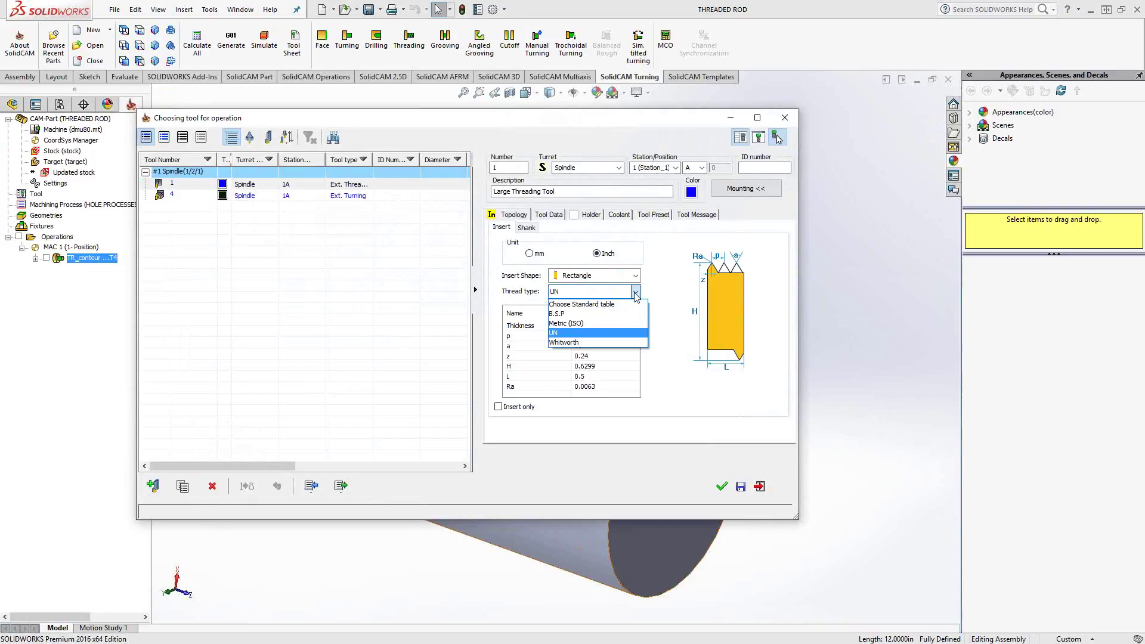
pyautogui.click(565, 334)
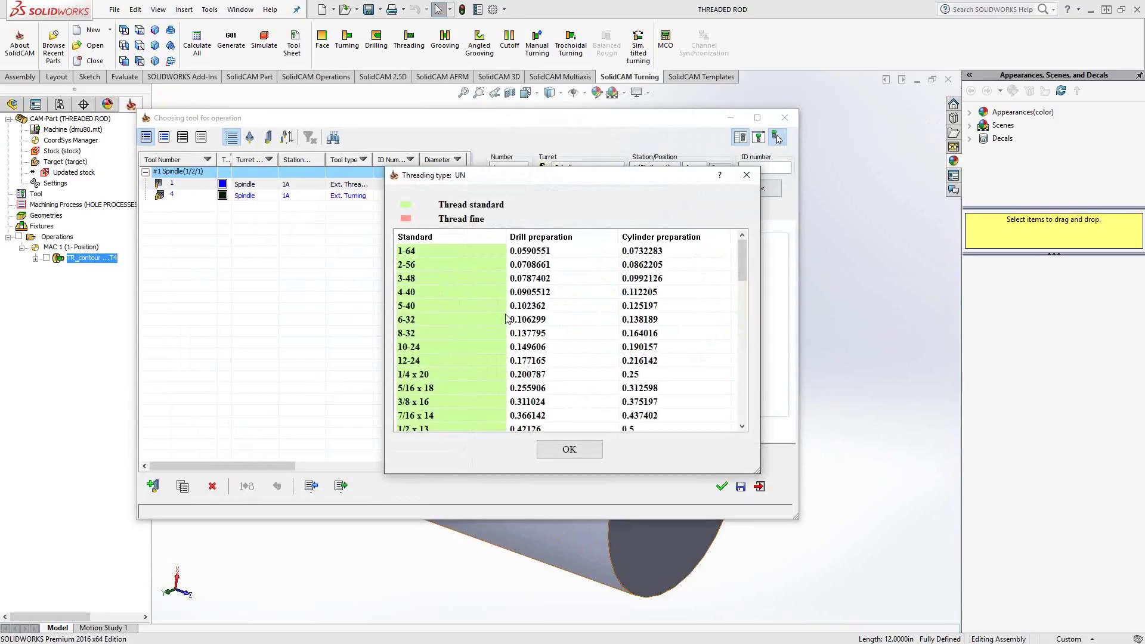
pyautogui.scroll(-5, 506, 313)
pyautogui.scroll(5, 506, 310)
pyautogui.click(746, 175)
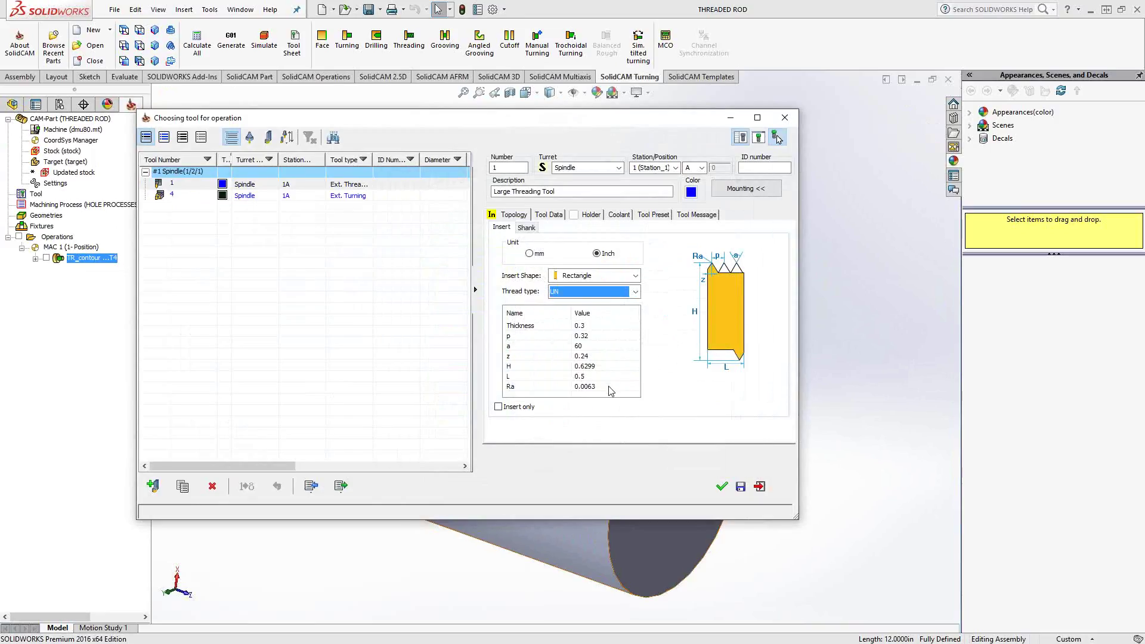
pyautogui.click(759, 487)
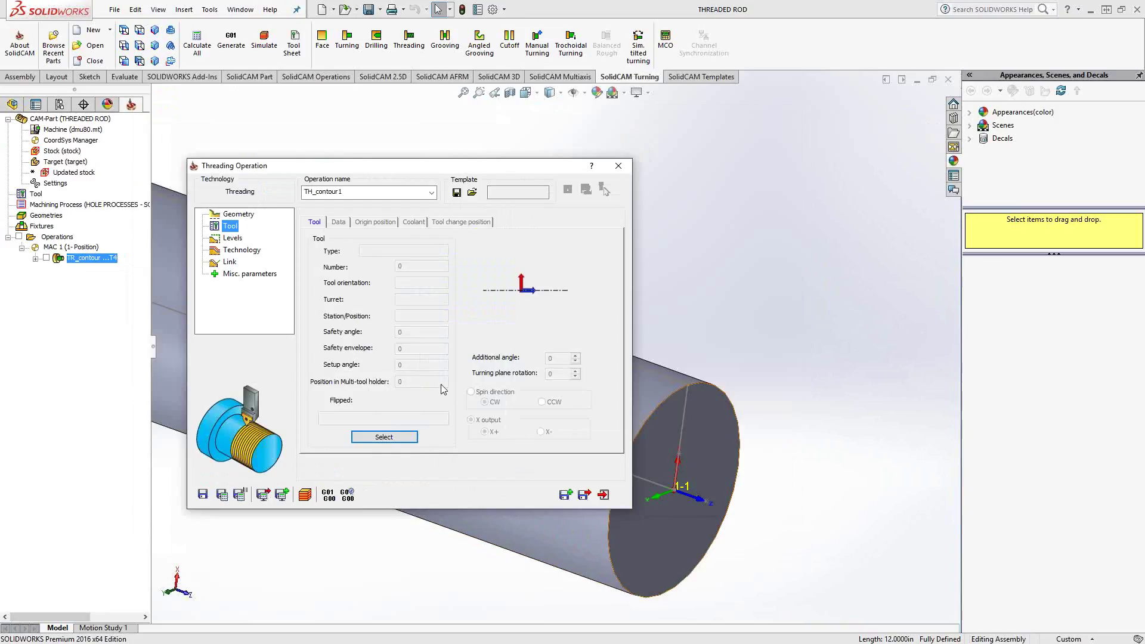
pyautogui.click(405, 436)
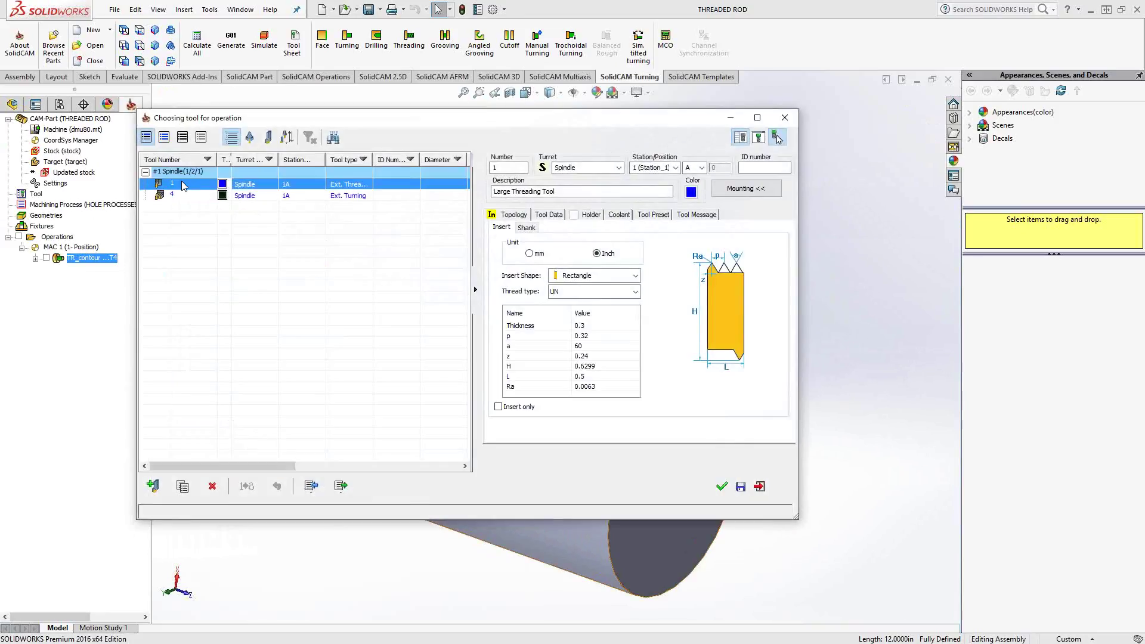
pyautogui.click(723, 487)
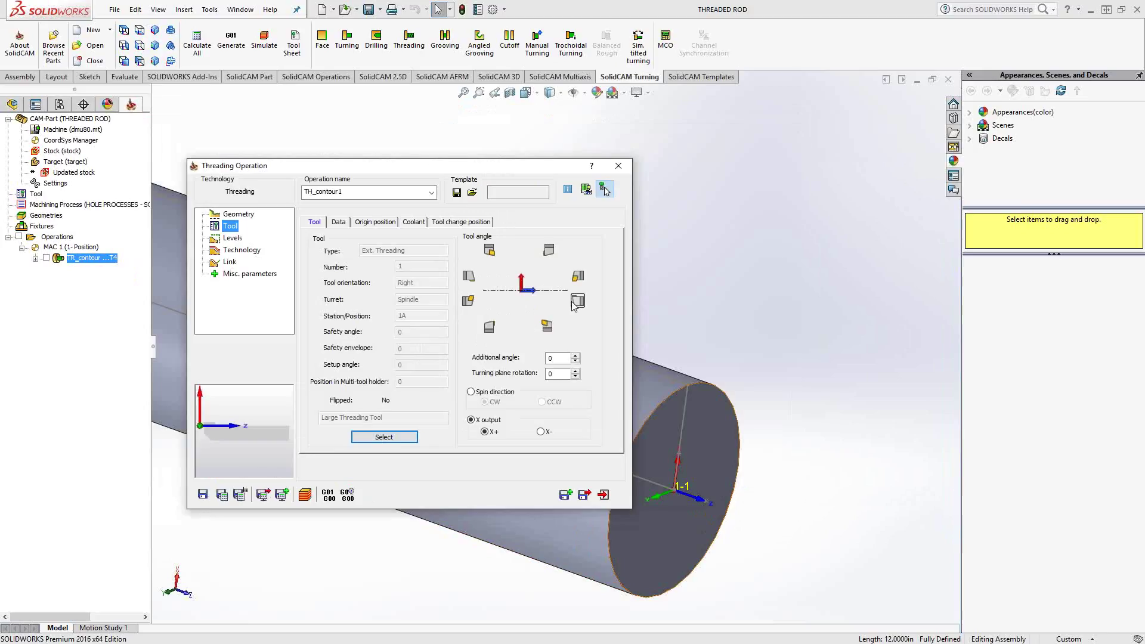
# Set the threading tool angle to vertical and orbit to check it against the rod.
pyautogui.click(547, 252)
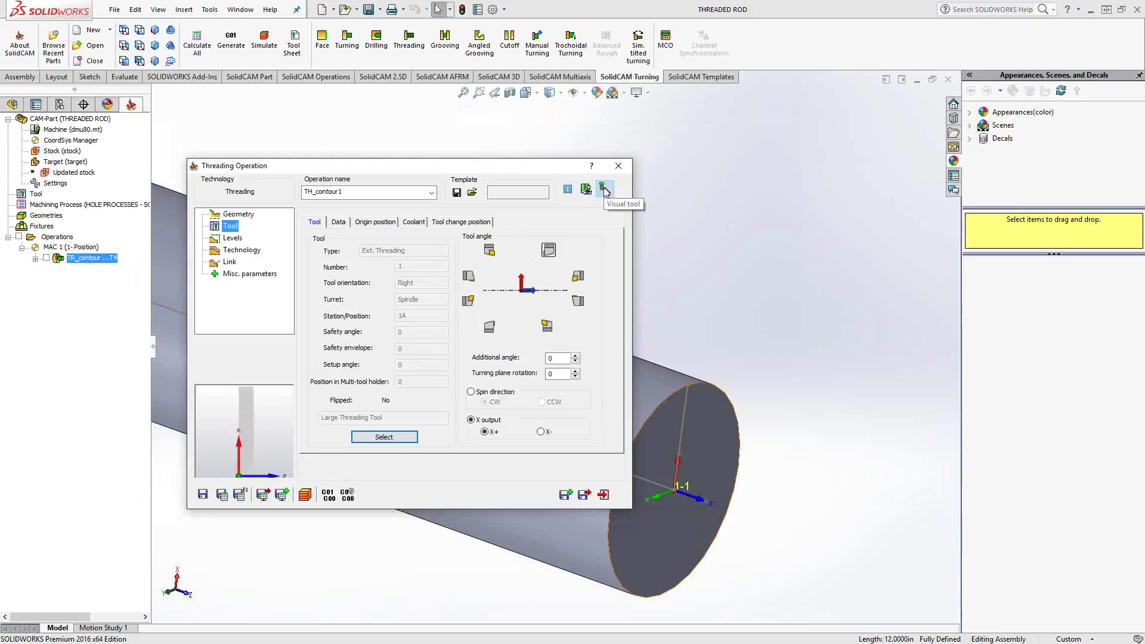
pyautogui.moveTo(749, 310); pyautogui.dragTo(745, 253, button='middle')
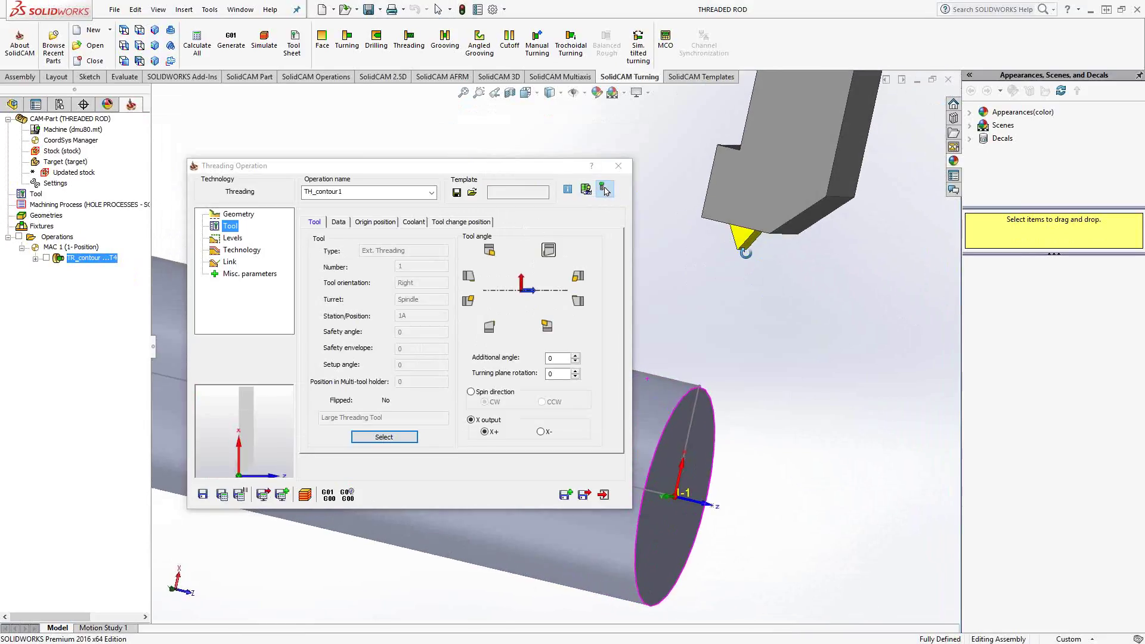
# Go to Technology settings, keeping Multiple passes work type with a 0.005 step down.
pyautogui.click(232, 238)
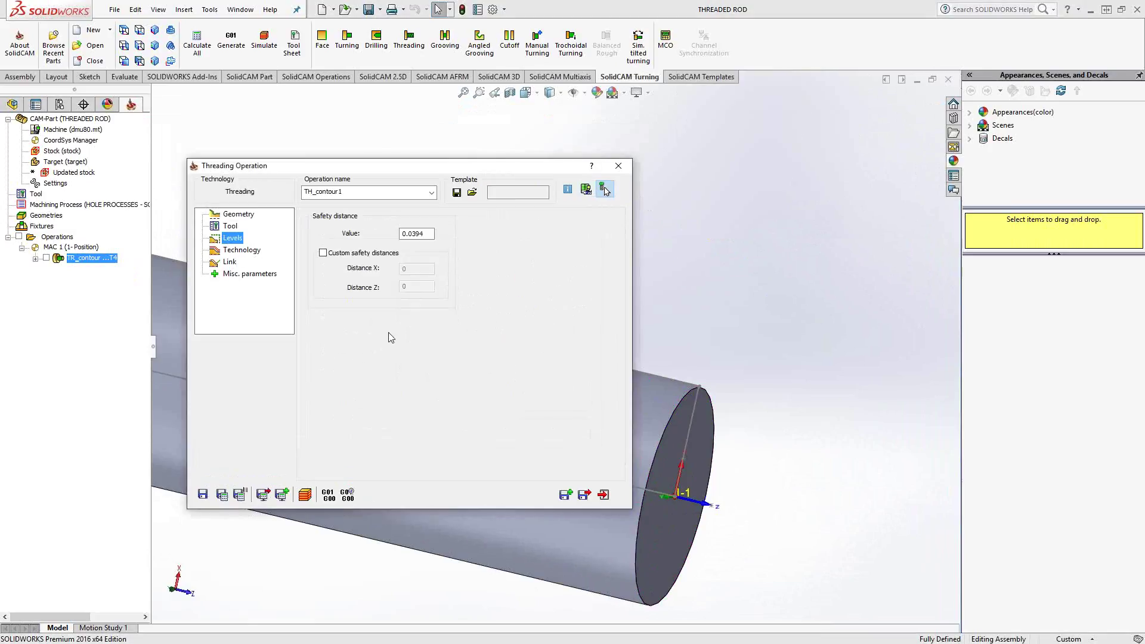
pyautogui.click(239, 253)
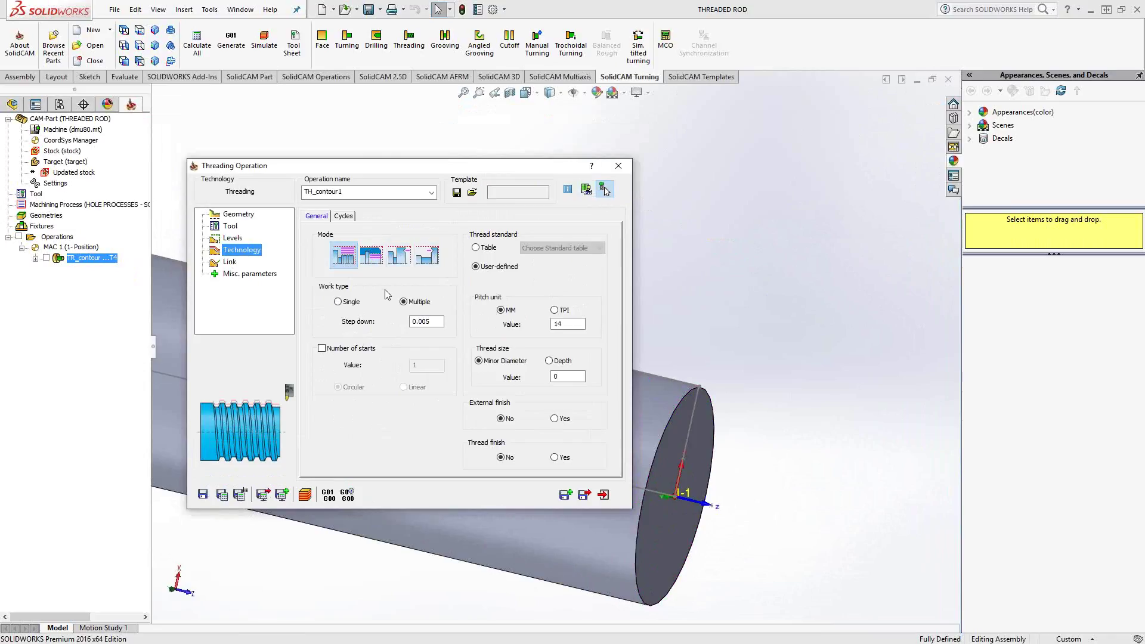
pyautogui.click(377, 322)
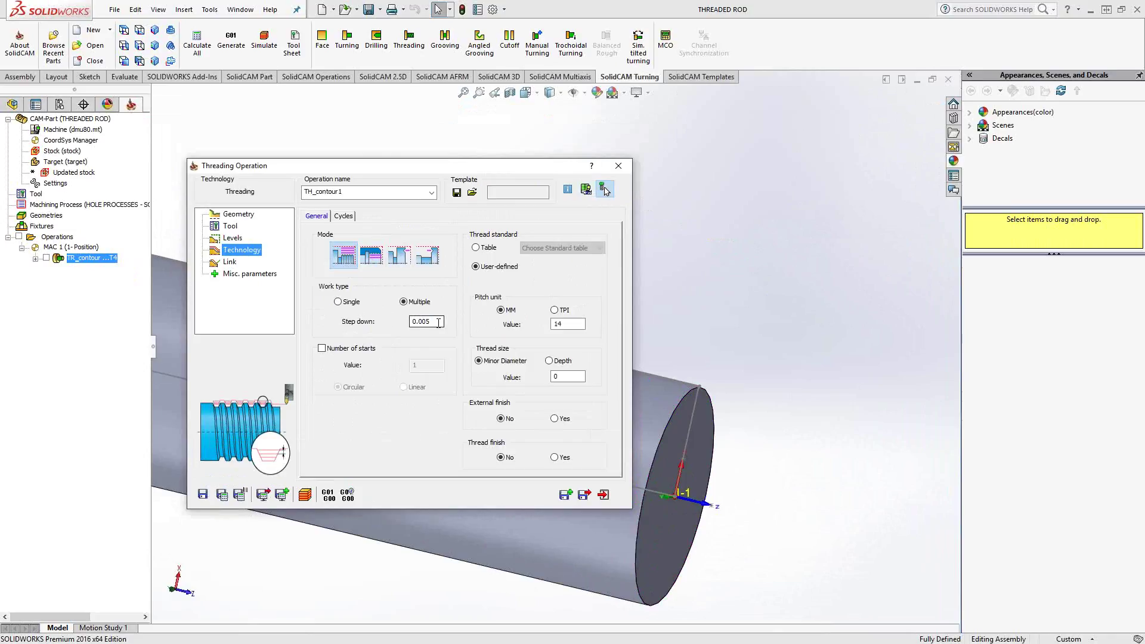
pyautogui.click(338, 302)
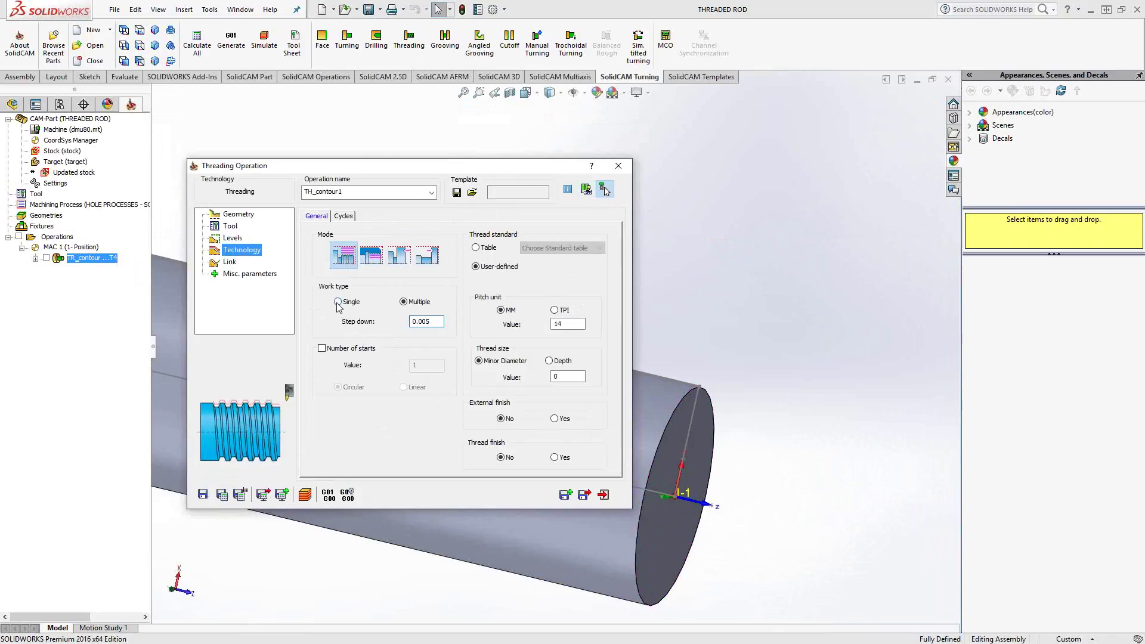
pyautogui.click(403, 302)
# Leave number of starts turned off and set the thread standard to Table.
pyautogui.click(323, 350)
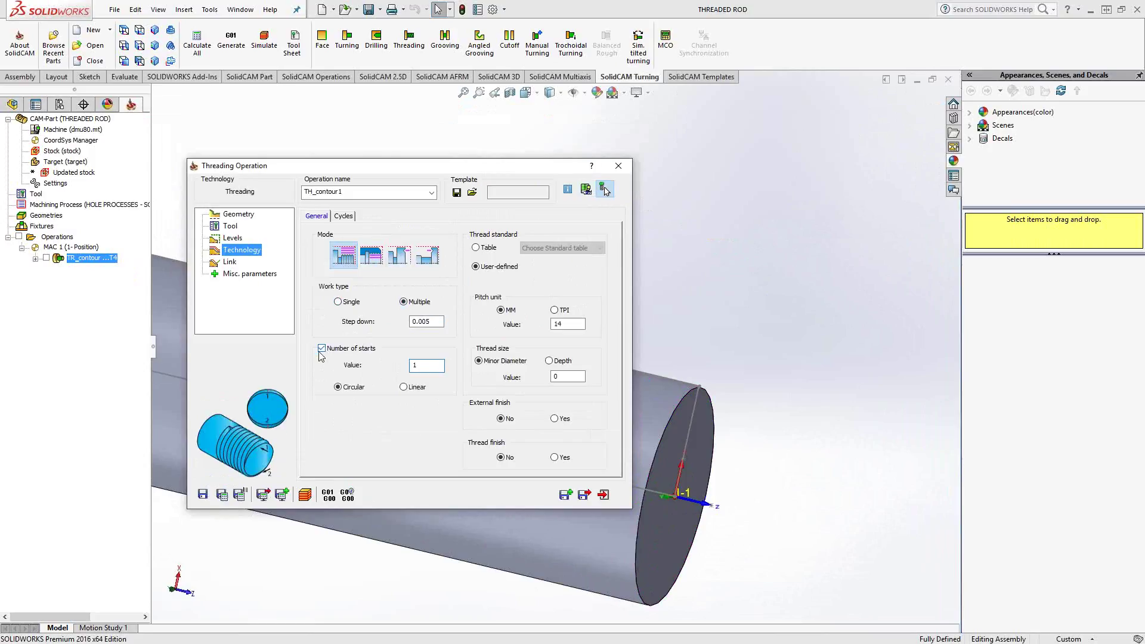
pyautogui.click(426, 369)
pyautogui.click(322, 349)
pyautogui.click(322, 348)
pyautogui.click(322, 348)
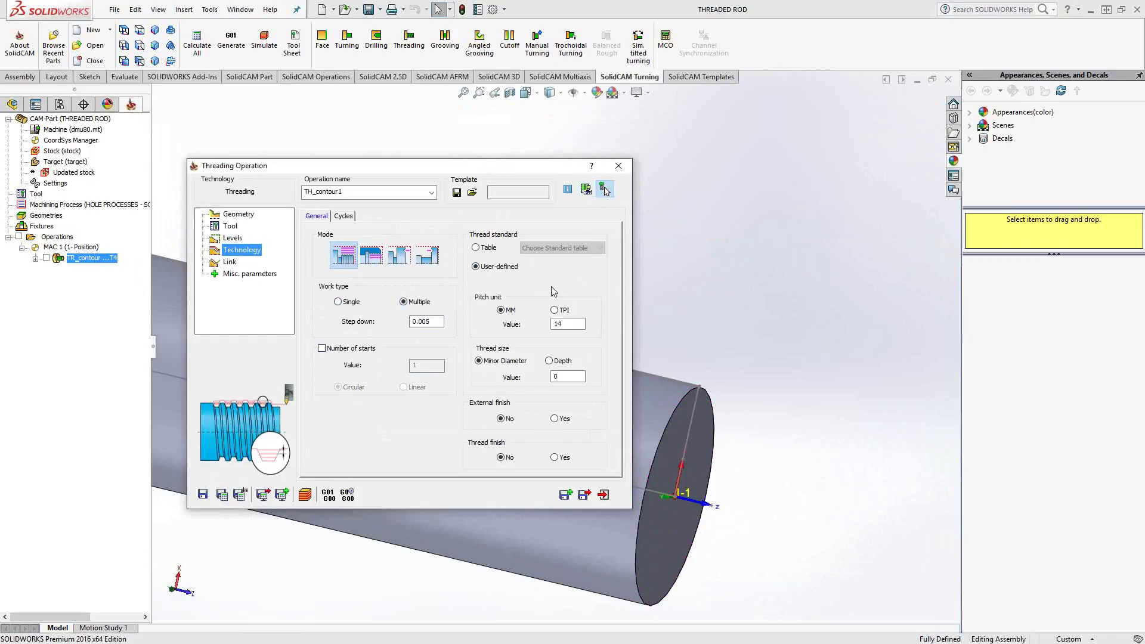
pyautogui.click(477, 248)
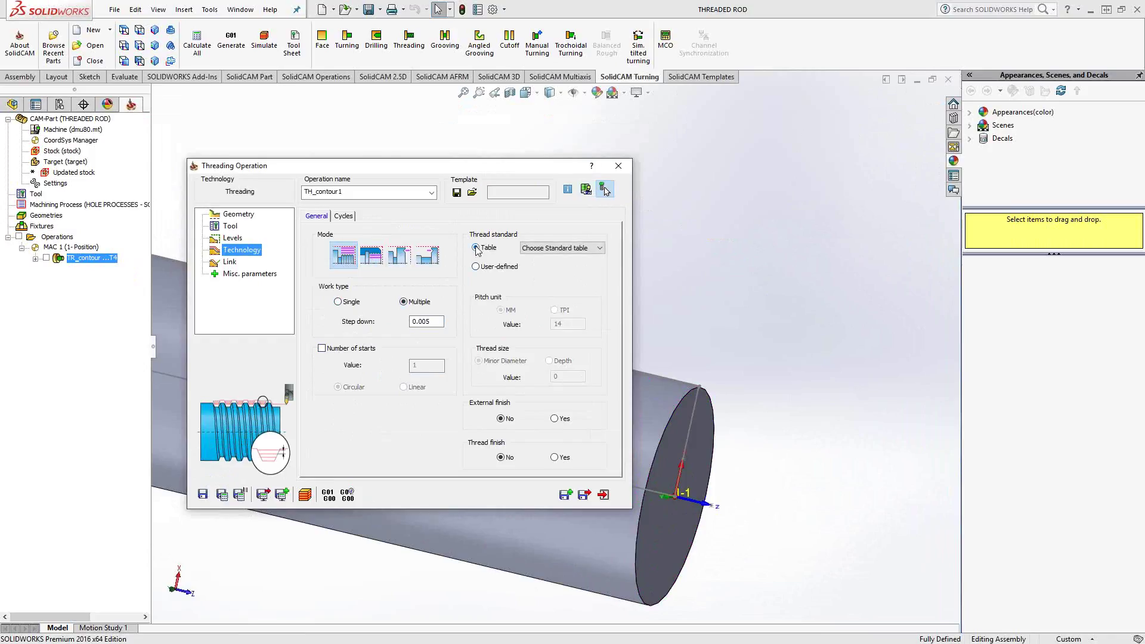
# Pick the UN table row 2 1/4 x 4 1/2, giving 4.5 TPI and 1.9774 minor diameter.
pyautogui.click(600, 249)
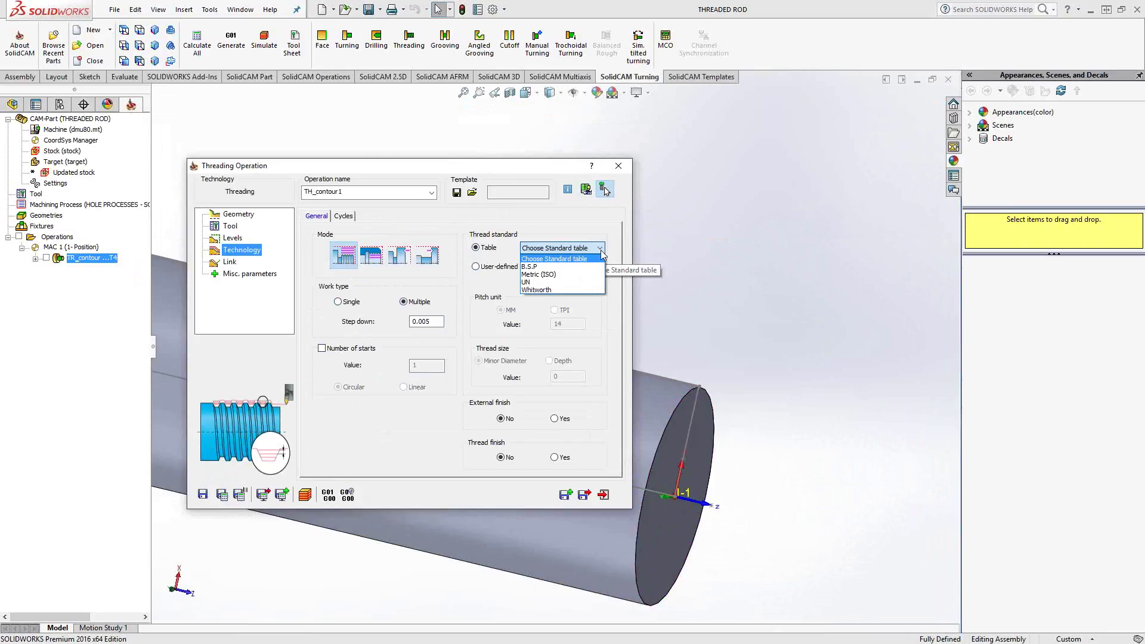
pyautogui.click(525, 282)
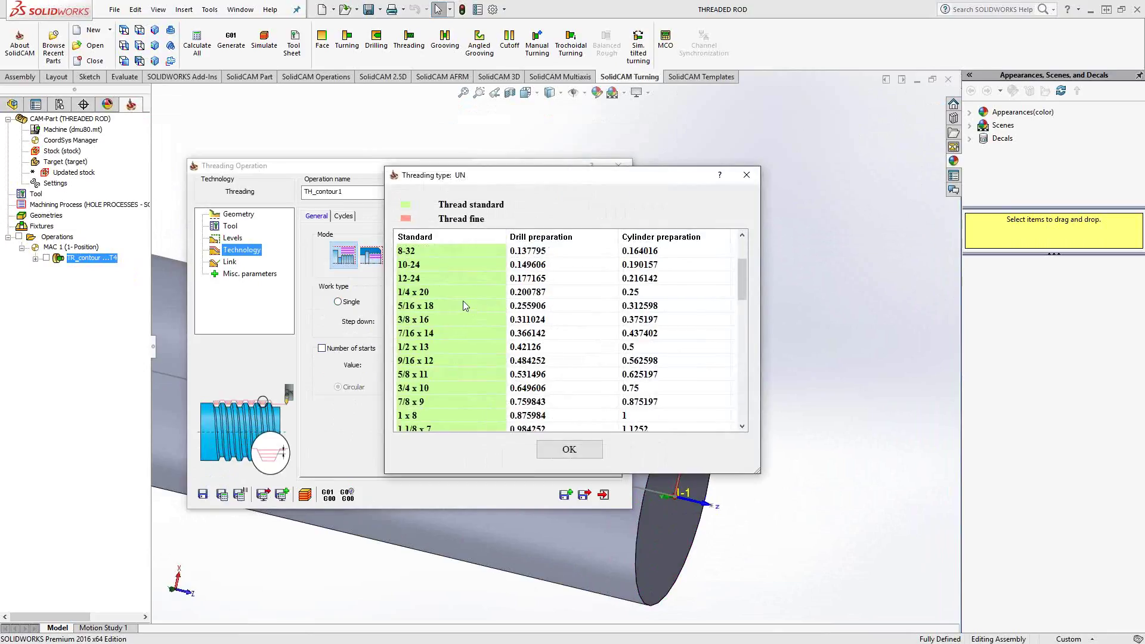
pyautogui.scroll(-5, 461, 301)
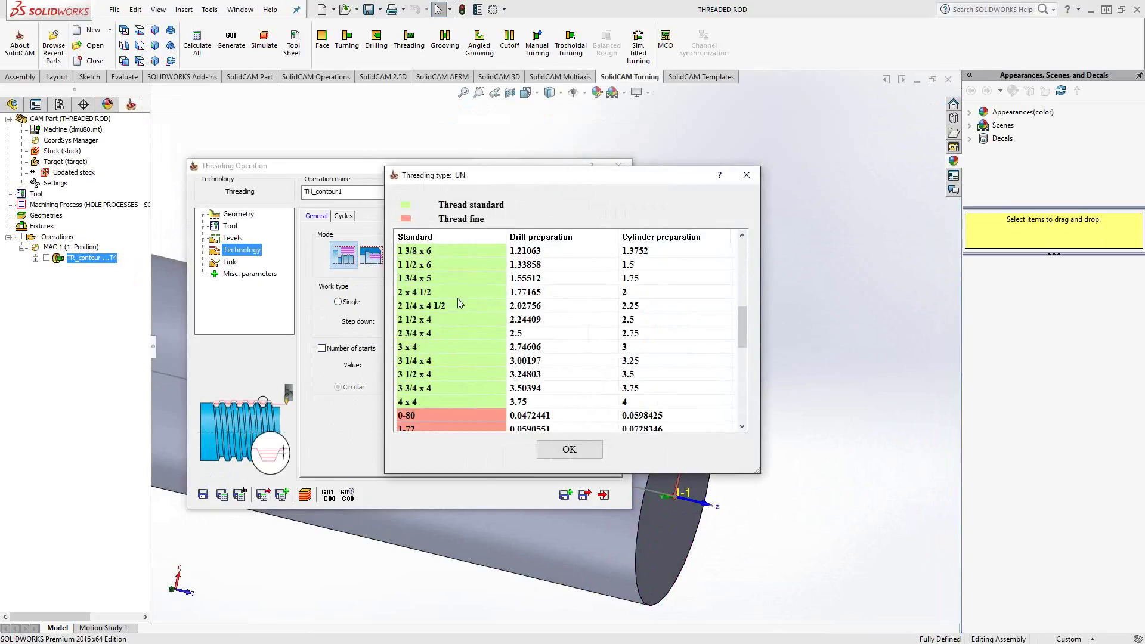
pyautogui.click(427, 305)
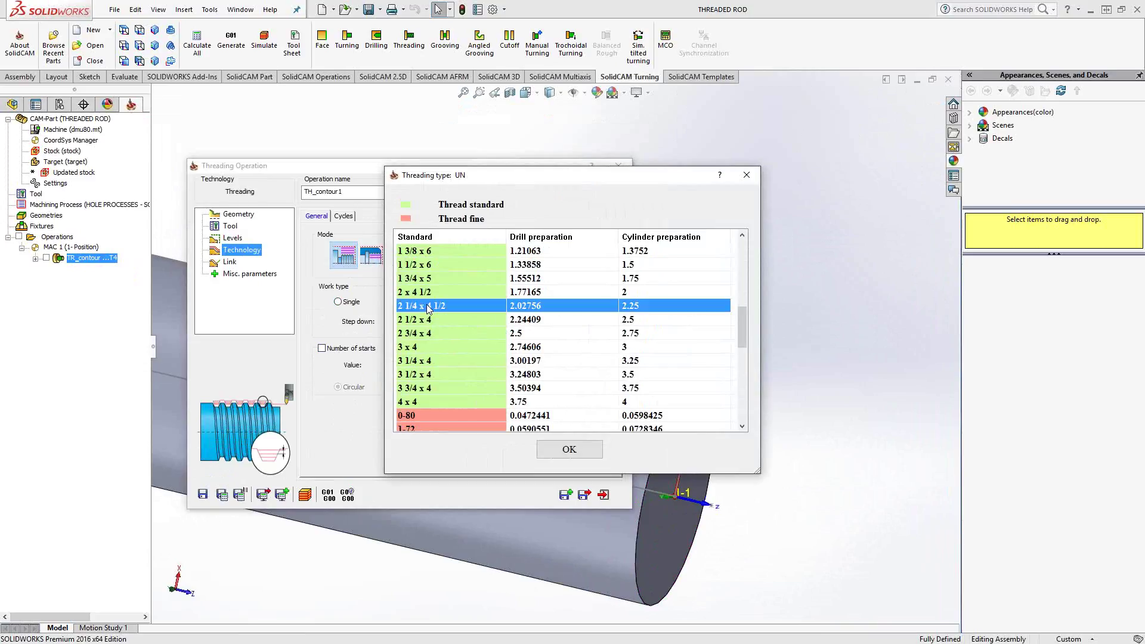
pyautogui.click(583, 451)
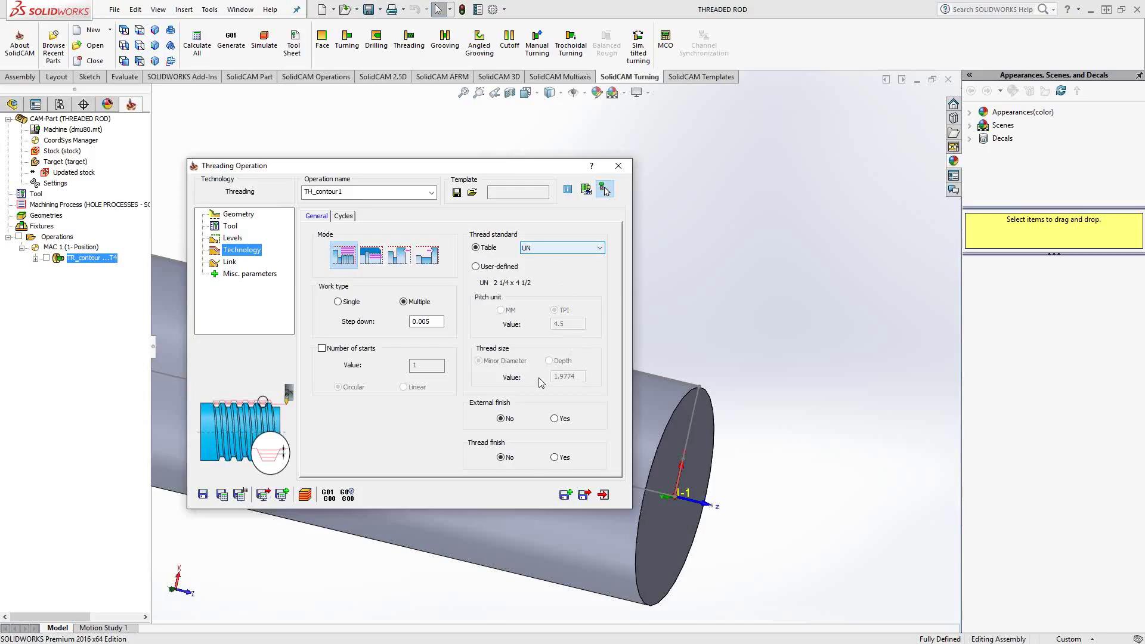
# Switch the thread standard to User-defined, keeping 4.5 TPI and 1.9774 minor diameter.
pyautogui.click(475, 266)
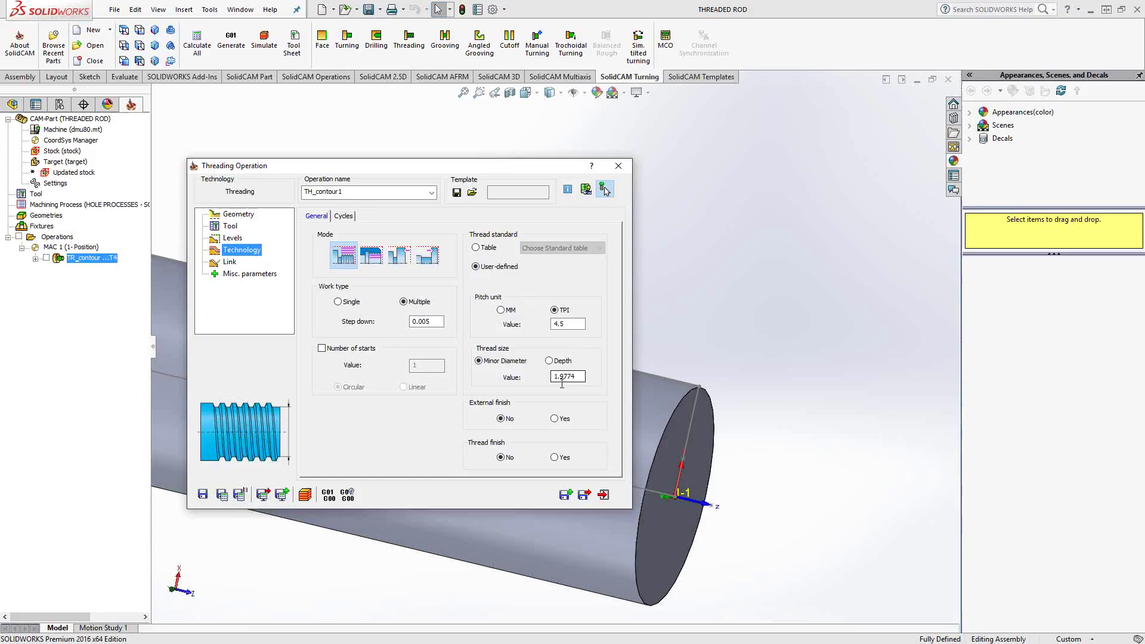
pyautogui.click(476, 248)
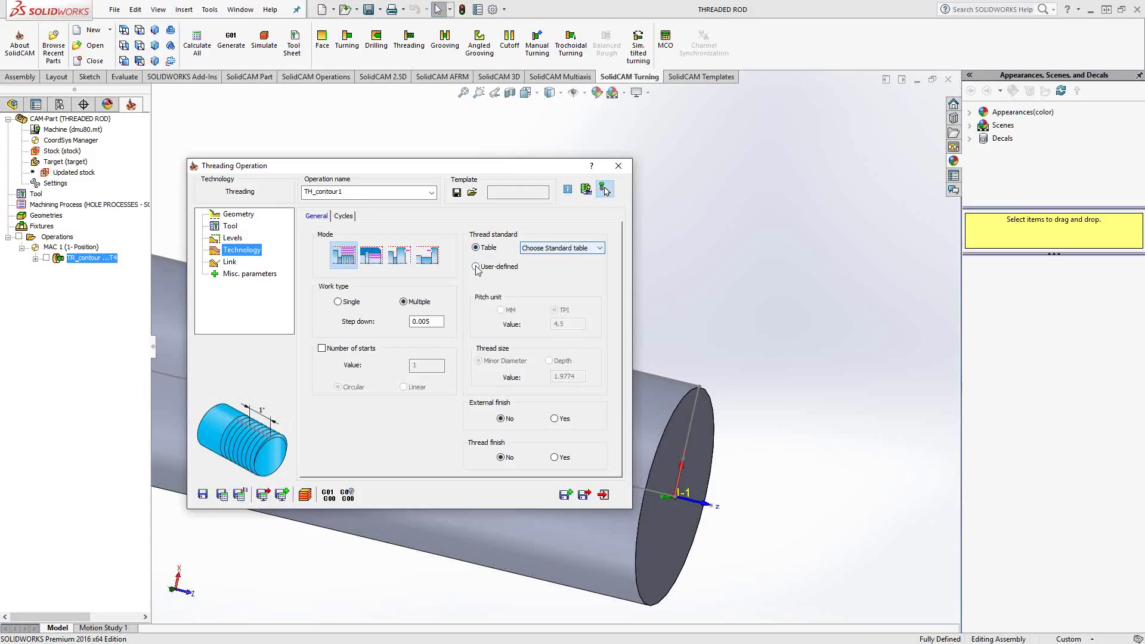
pyautogui.click(477, 267)
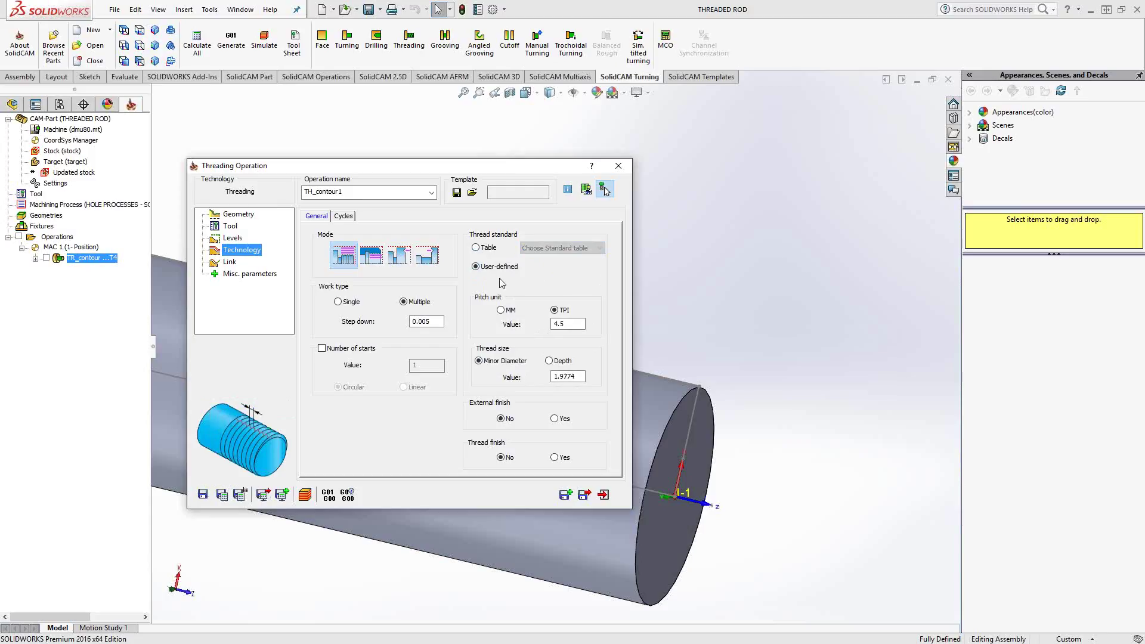
# Switch back to Table and choose UN 2 1/4 x 4 1/2 for a 4.5 TPI pitch.
pyautogui.click(476, 248)
pyautogui.click(560, 247)
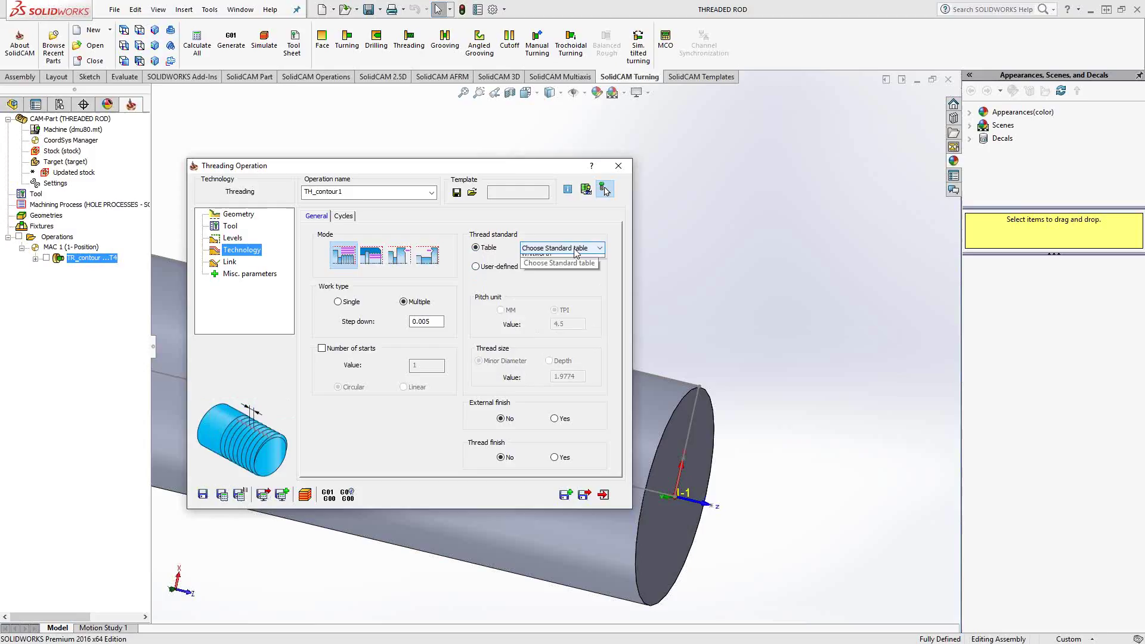
pyautogui.click(547, 287)
pyautogui.scroll(-6, 484, 311)
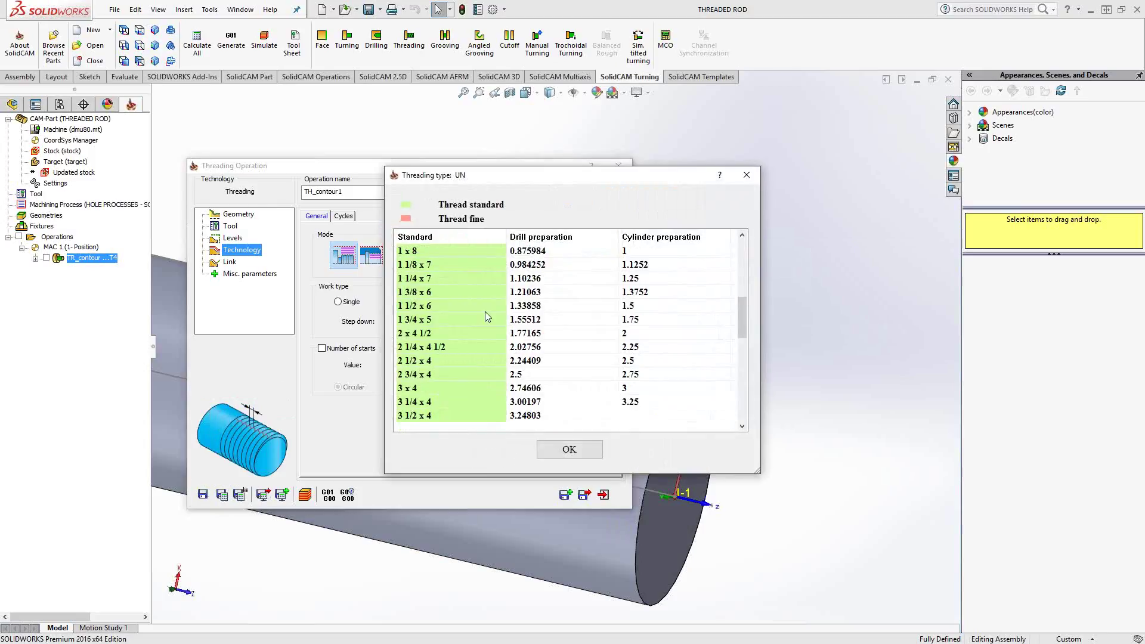
pyautogui.click(438, 347)
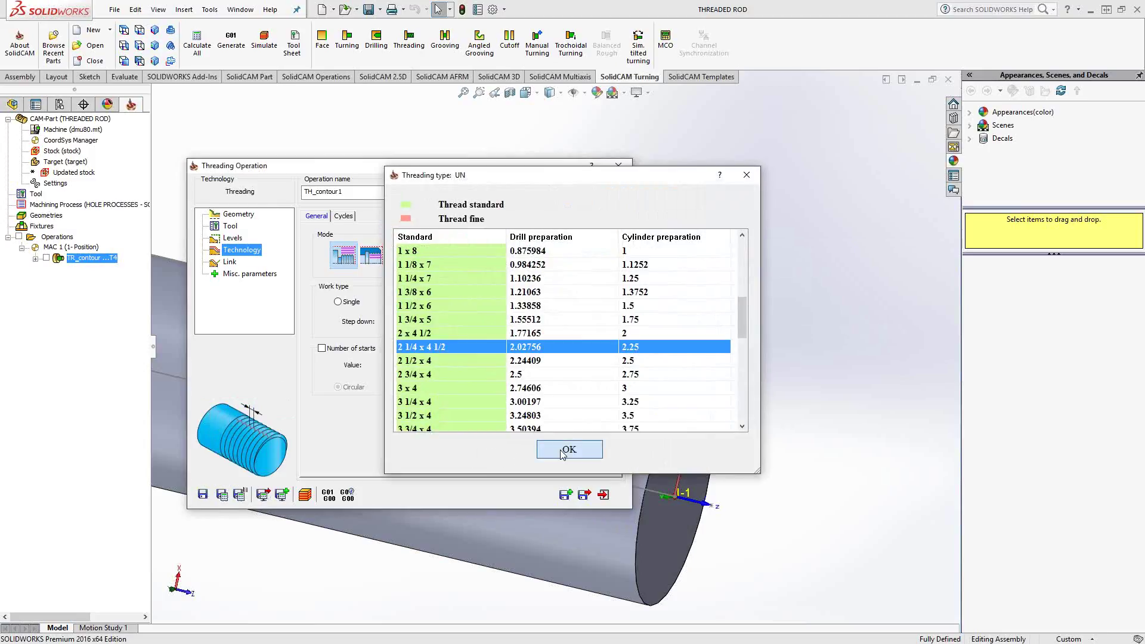
pyautogui.click(568, 449)
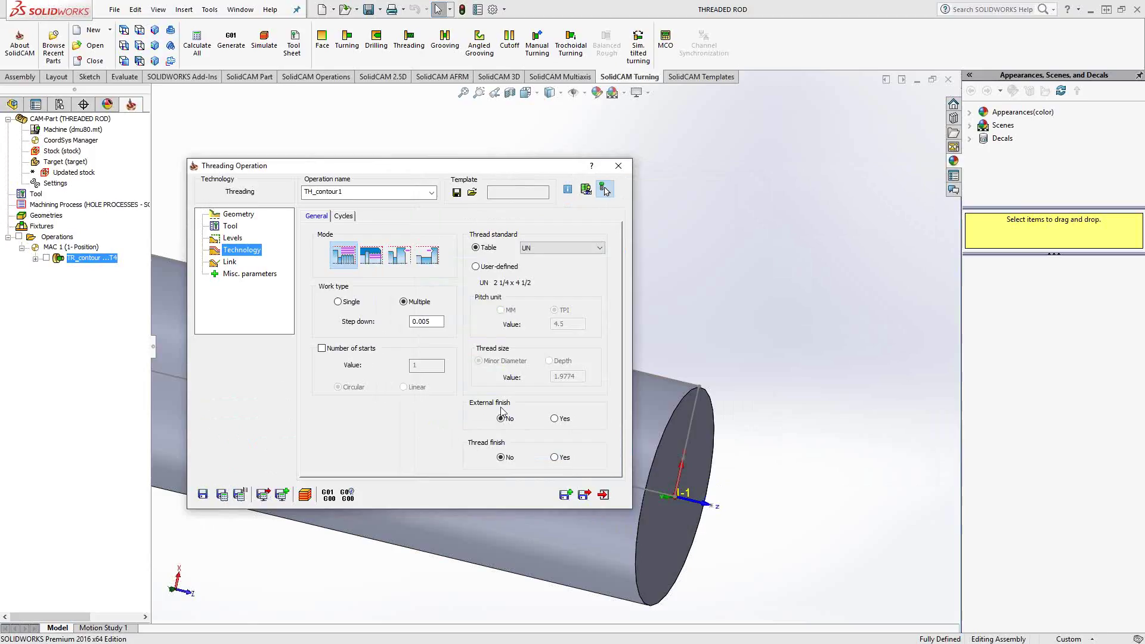
pyautogui.moveTo(557, 420)
# Keep cycle type 1 on the Cycles page, then save and calculate TH_contour1.
pyautogui.click(344, 216)
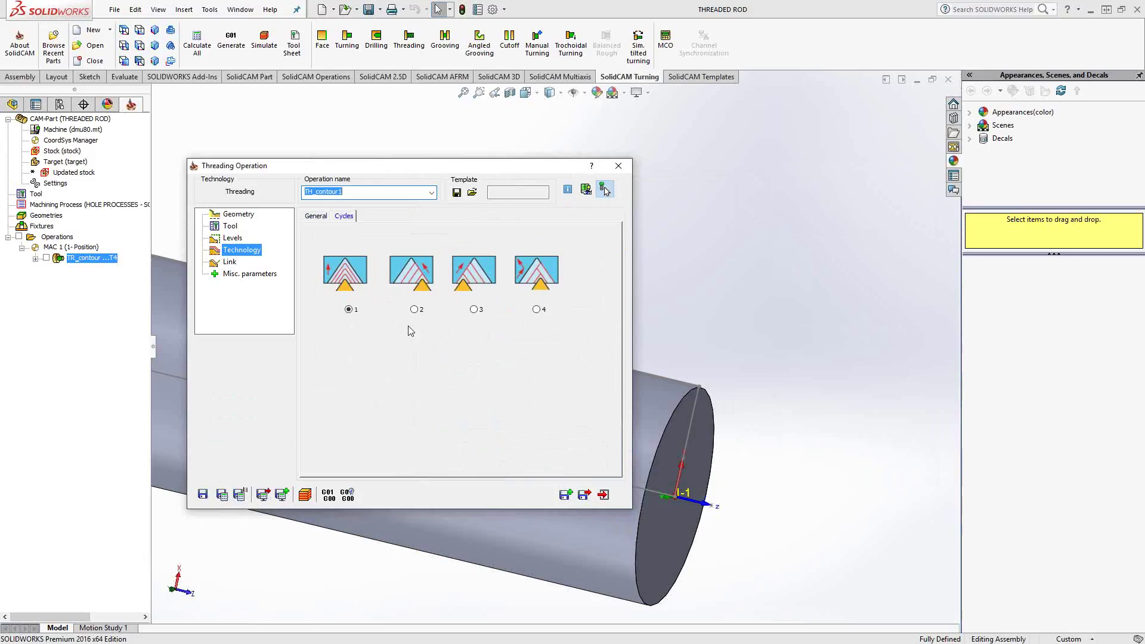
pyautogui.click(221, 494)
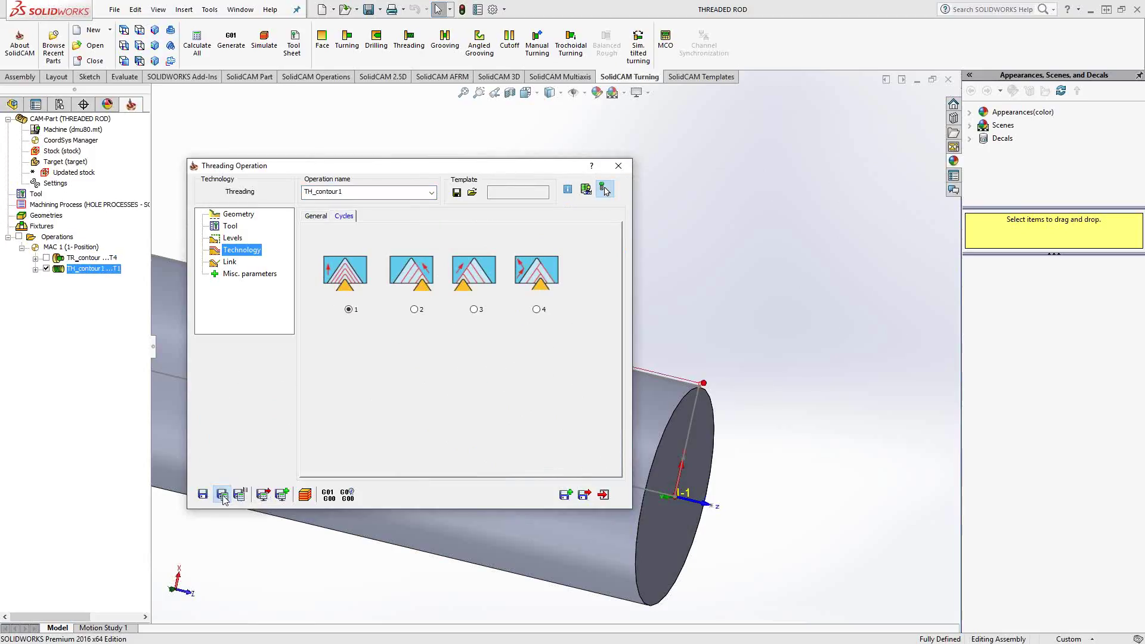
# Close the threading editor and play the 2-D turning simulation of TH_contour1.
pyautogui.click(603, 495)
pyautogui.rightClick(98, 269)
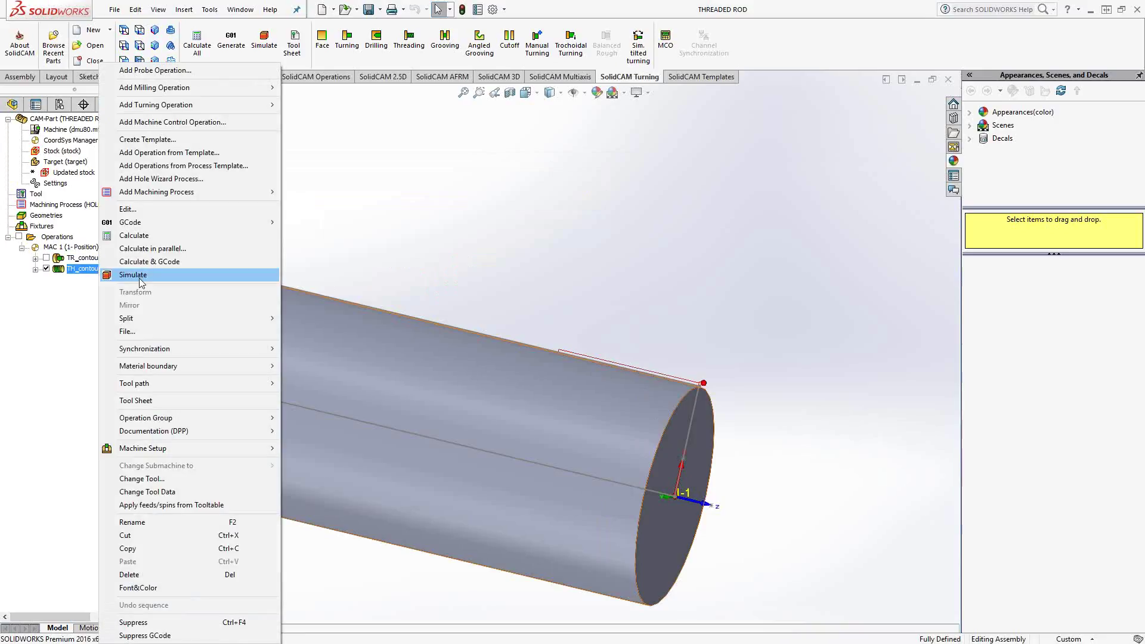
pyautogui.click(180, 275)
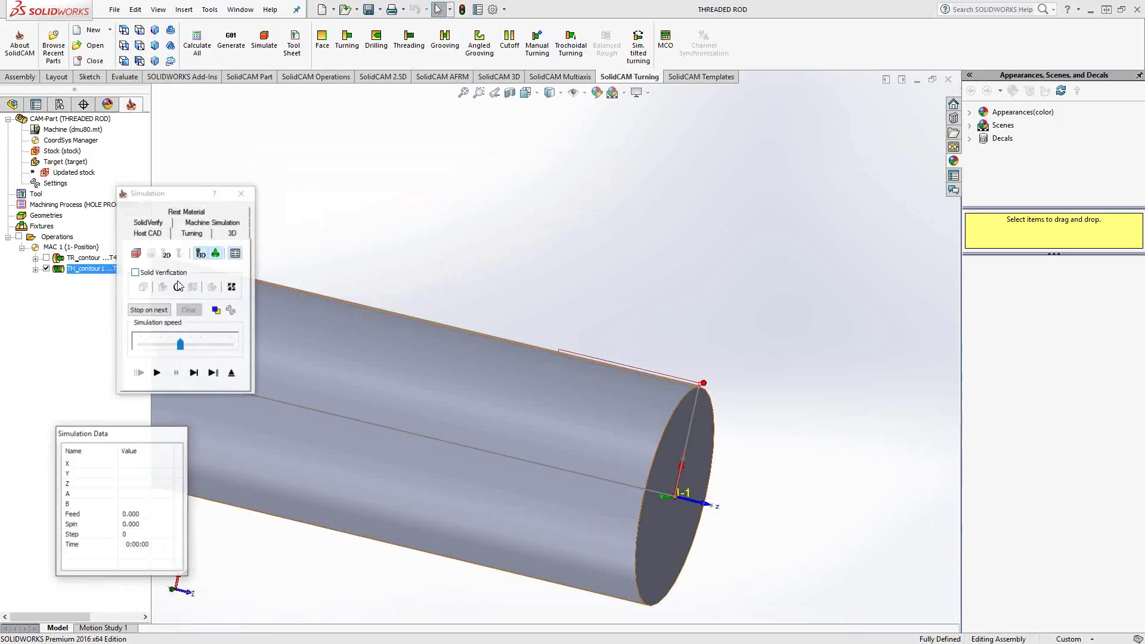
pyautogui.click(193, 234)
pyautogui.moveTo(781, 227); pyautogui.dragTo(499, 331, button='middle')
pyautogui.scroll(2, 510, 322)
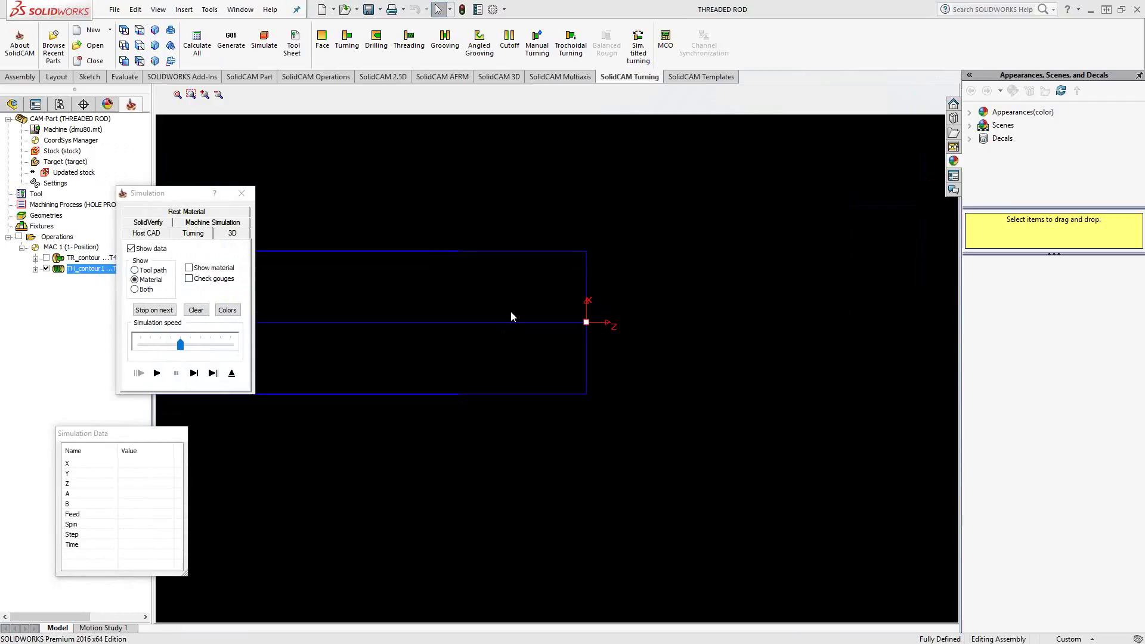
pyautogui.click(157, 373)
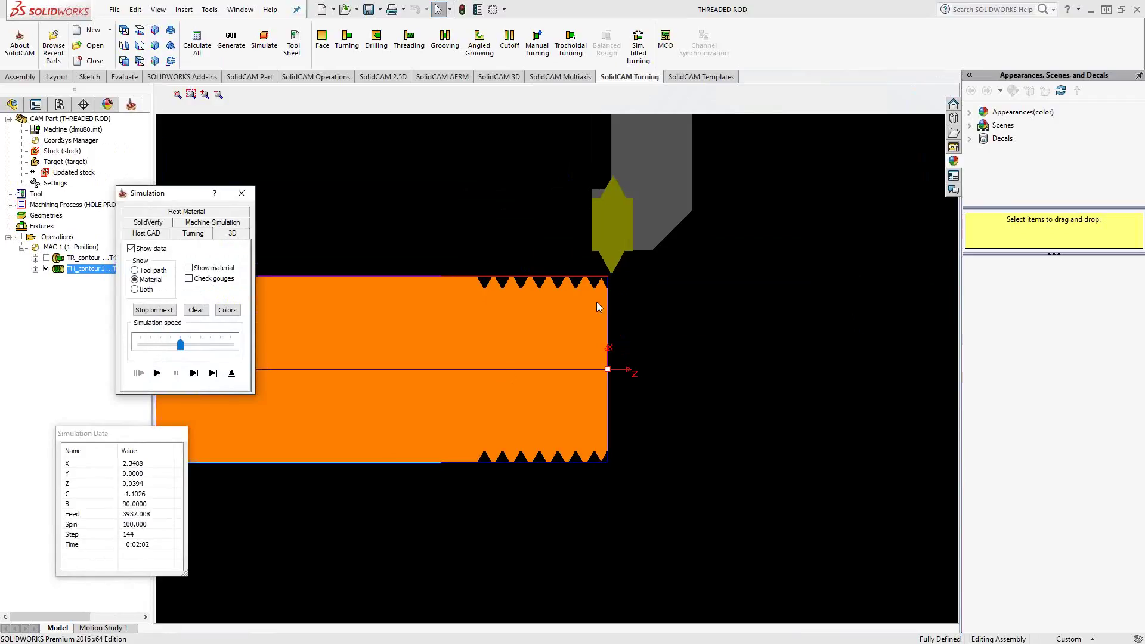
# Switch the simulation to SolidVerify and rotate the 3-D rod stock.
pyautogui.scroll(-3, 595, 299)
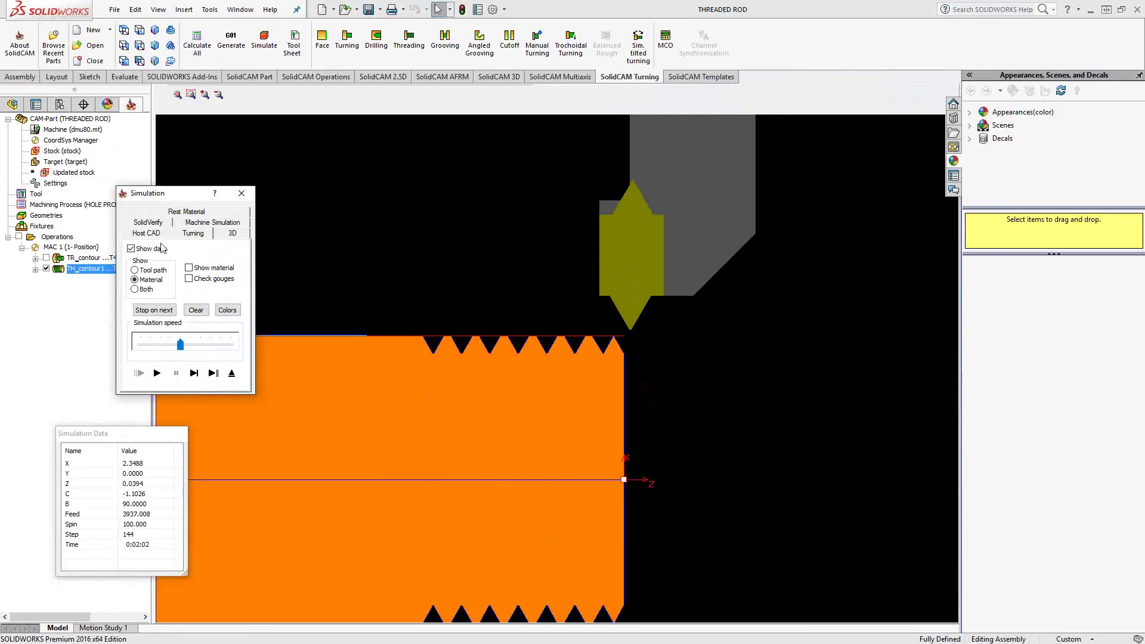
pyautogui.click(148, 222)
pyautogui.moveTo(630, 413); pyautogui.dragTo(471, 431)
# Run SolidVerify at maximum speed and rotate the rod to inspect the blue thread rings.
pyautogui.click(167, 371)
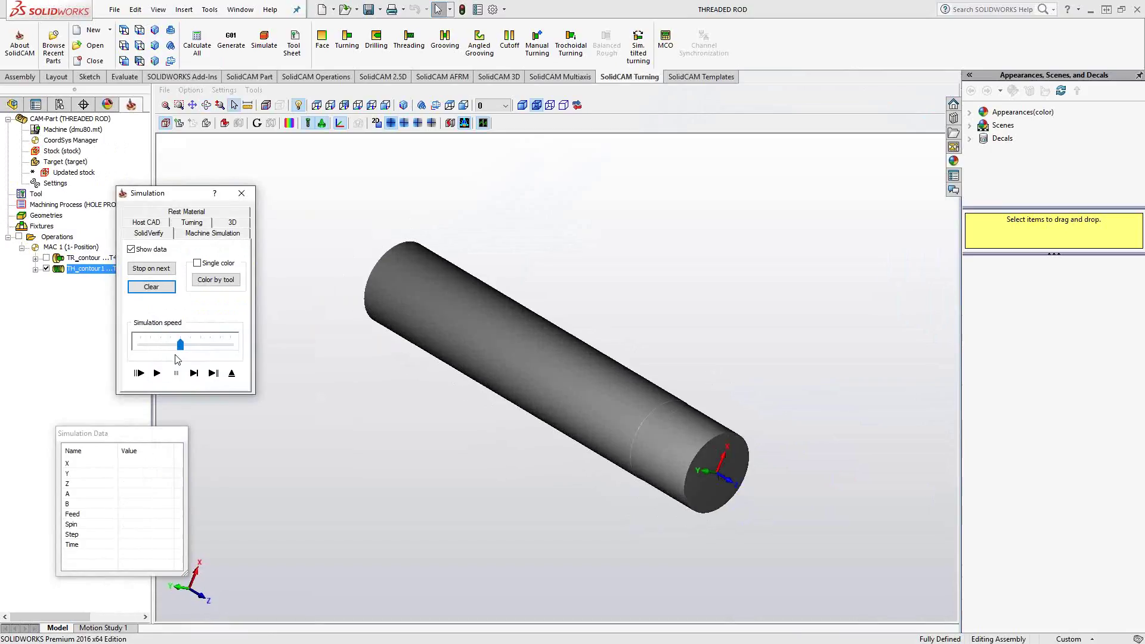
pyautogui.moveTo(180, 344); pyautogui.dragTo(232, 346)
pyautogui.click(158, 373)
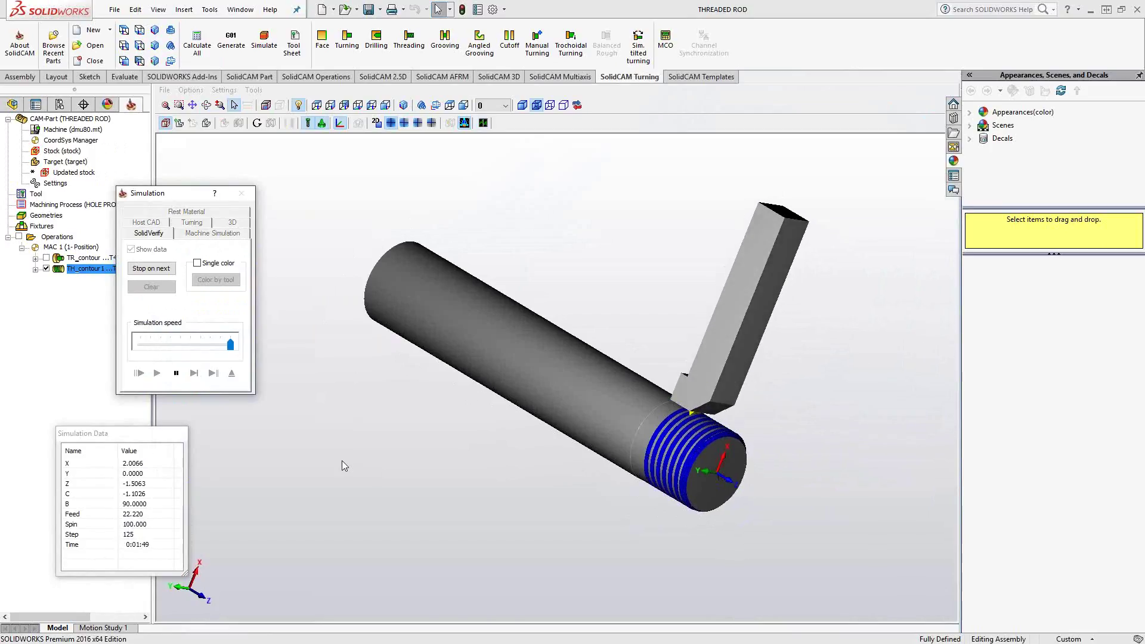
pyautogui.moveTo(697, 451)
pyautogui.mouseDown(button='middle')
pyautogui.moveTo(646, 440)
pyautogui.moveTo(602, 409)
pyautogui.moveTo(710, 465)
pyautogui.mouseUp(button='middle')
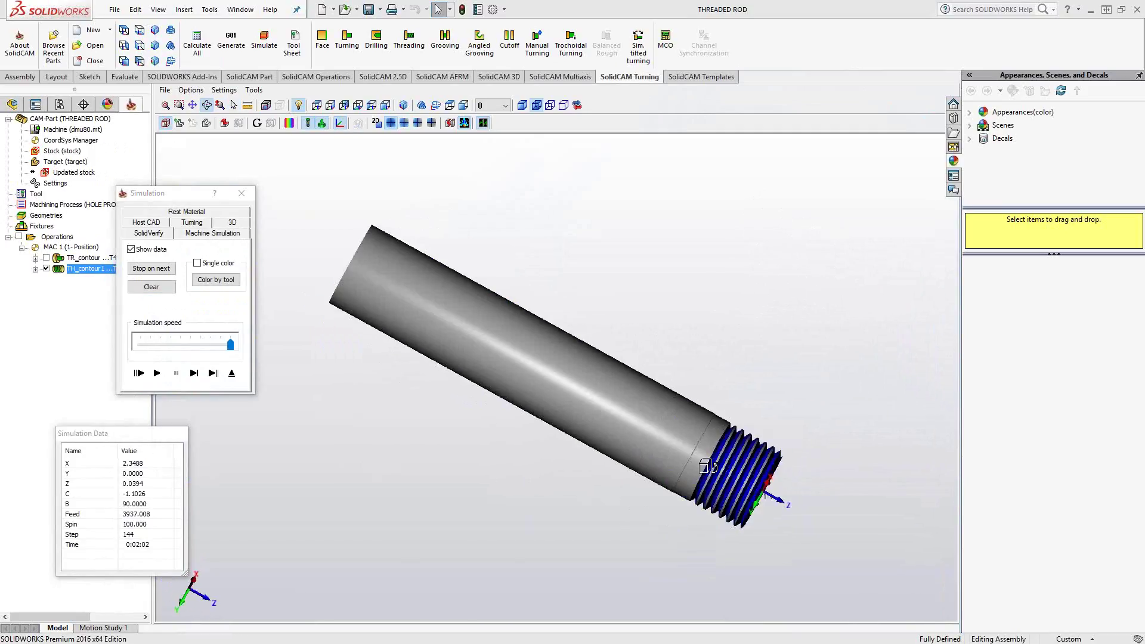
# Exit the simulation, hide the TH_contour1 toolpath and reopen the operation for editing.
pyautogui.click(233, 374)
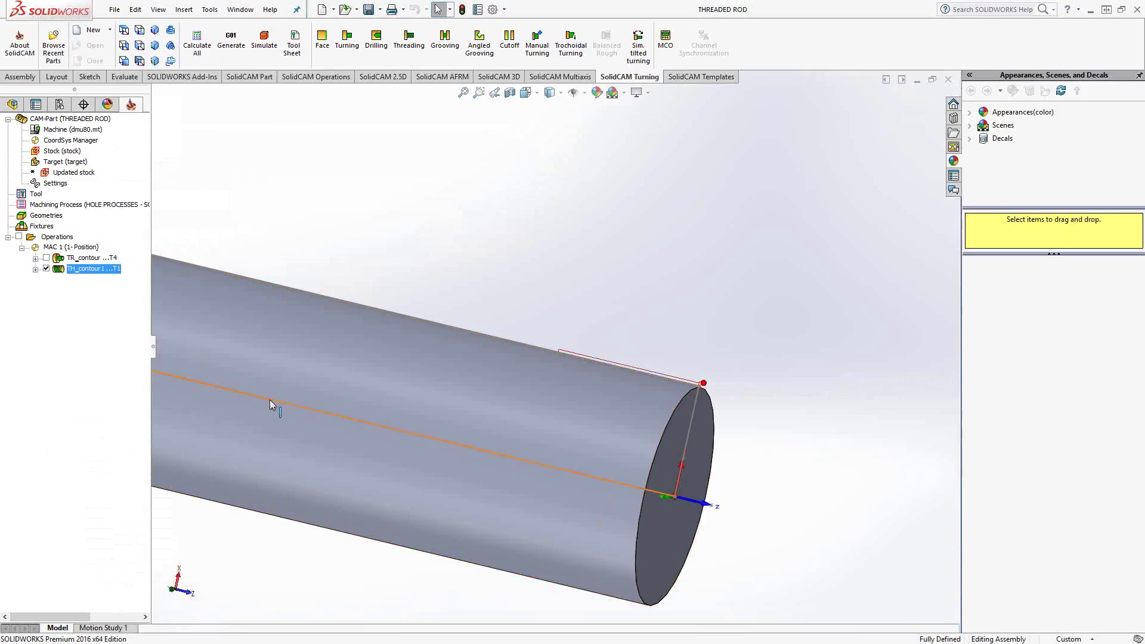
pyautogui.scroll(-4, 596, 431)
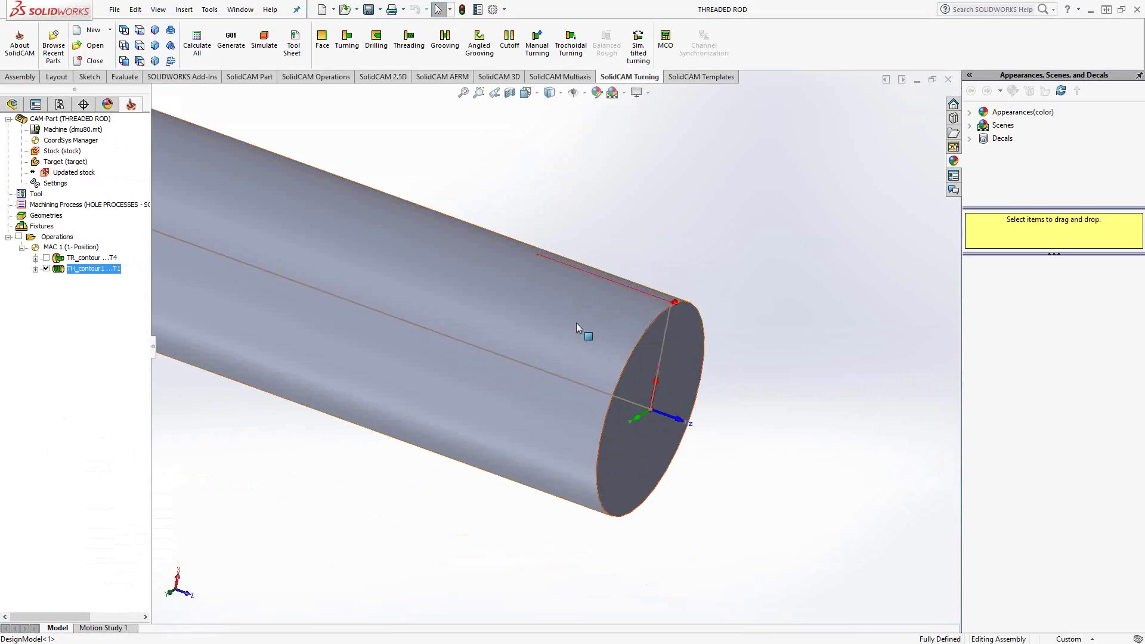
pyautogui.click(46, 268)
pyautogui.doubleClick(81, 268)
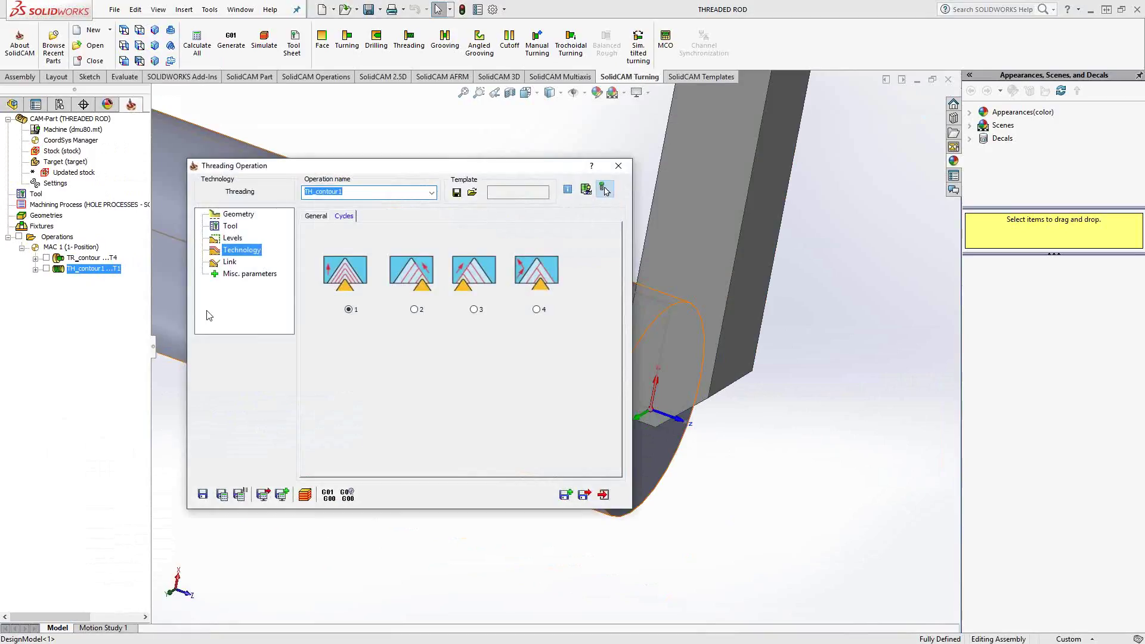
# In Modify Geometry, uncheck Auto extend Start to Stock and set Start Distance to .1.
pyautogui.click(236, 214)
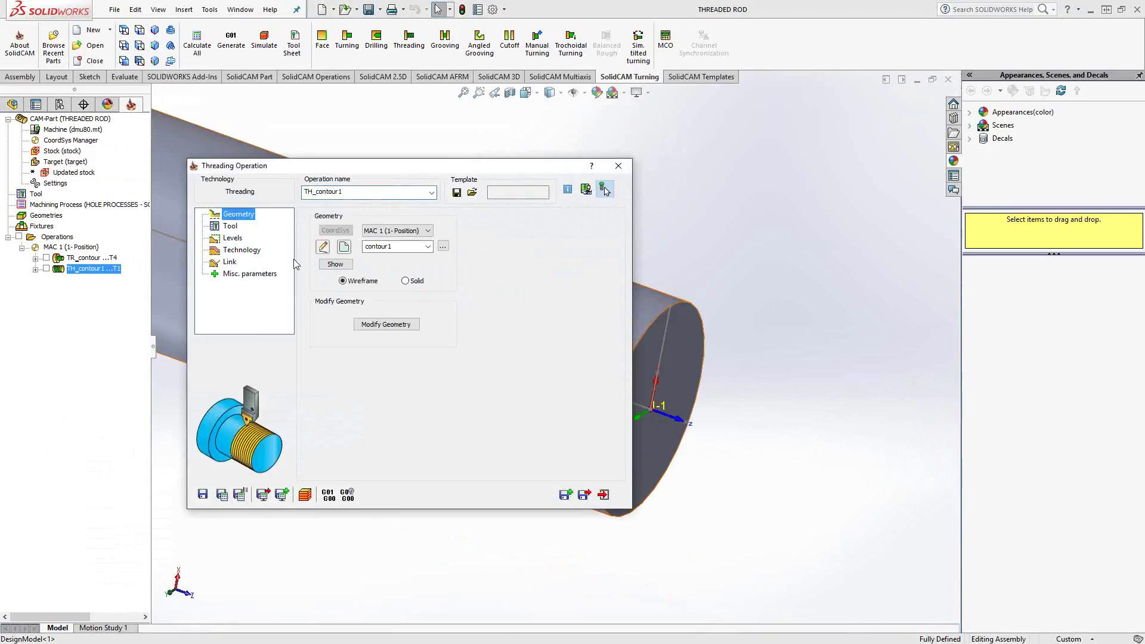
pyautogui.click(386, 325)
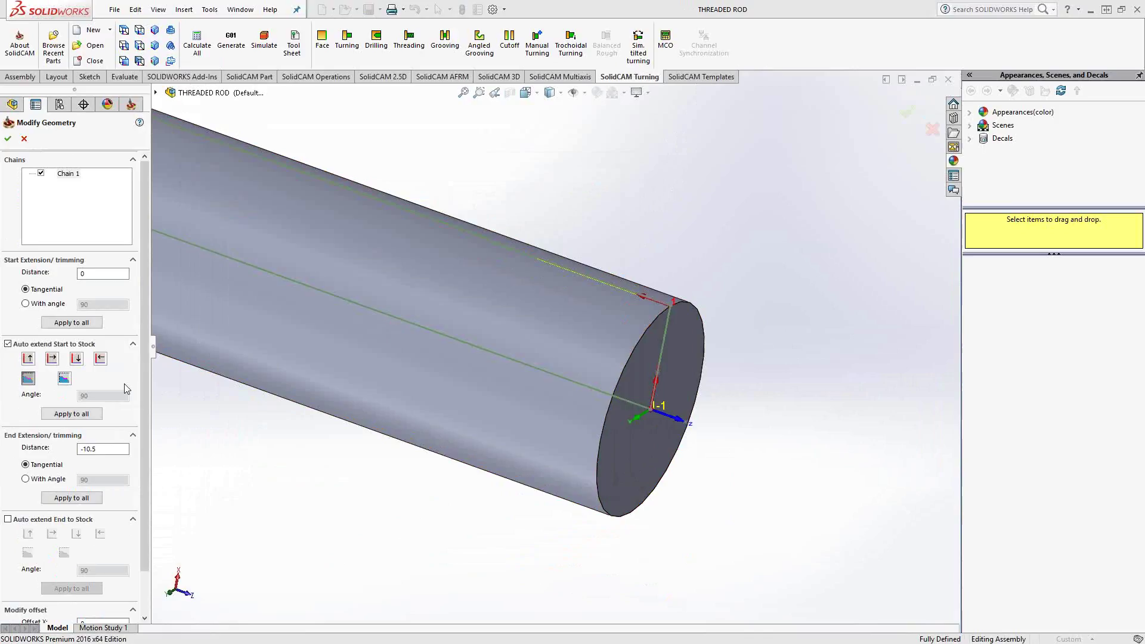
pyautogui.click(8, 344)
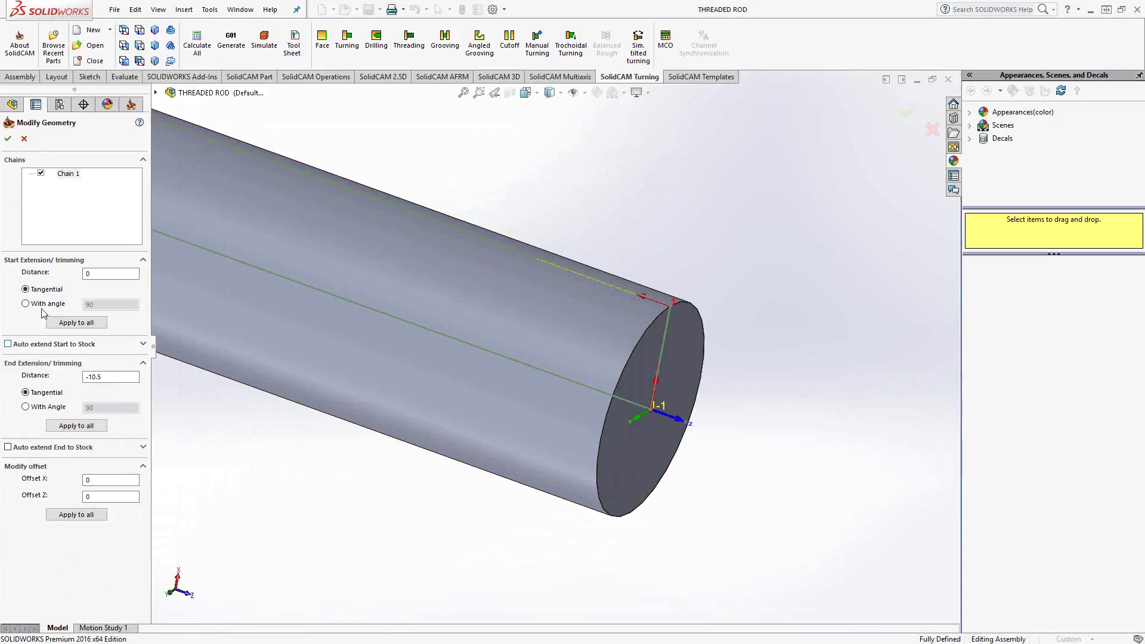
pyautogui.click(90, 274)
pyautogui.write('.1')
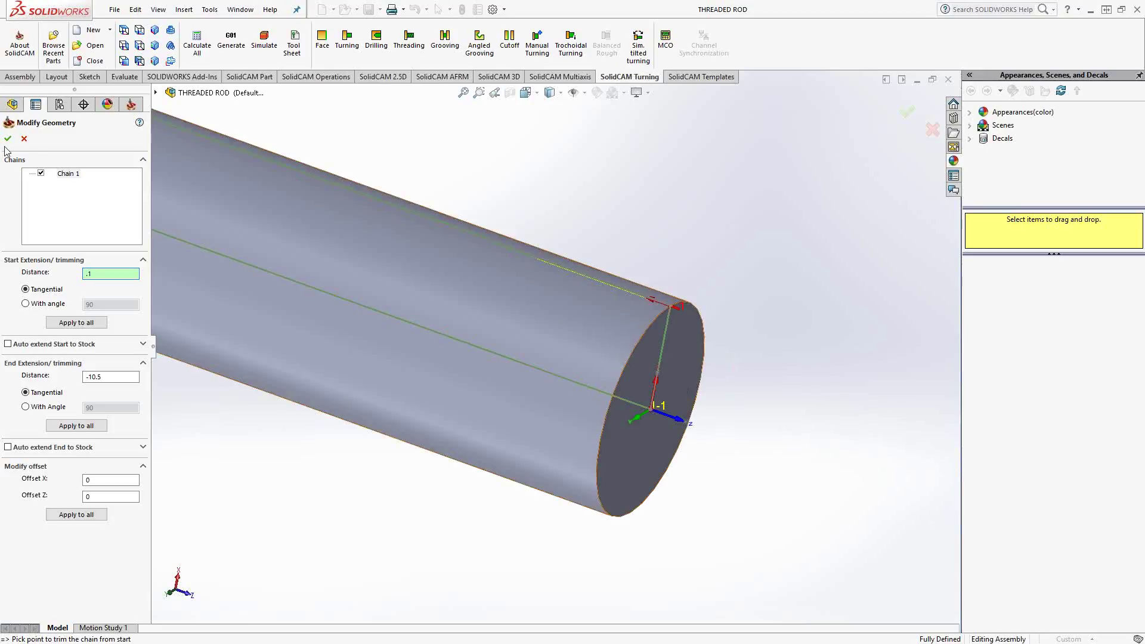
pyautogui.press('Return')
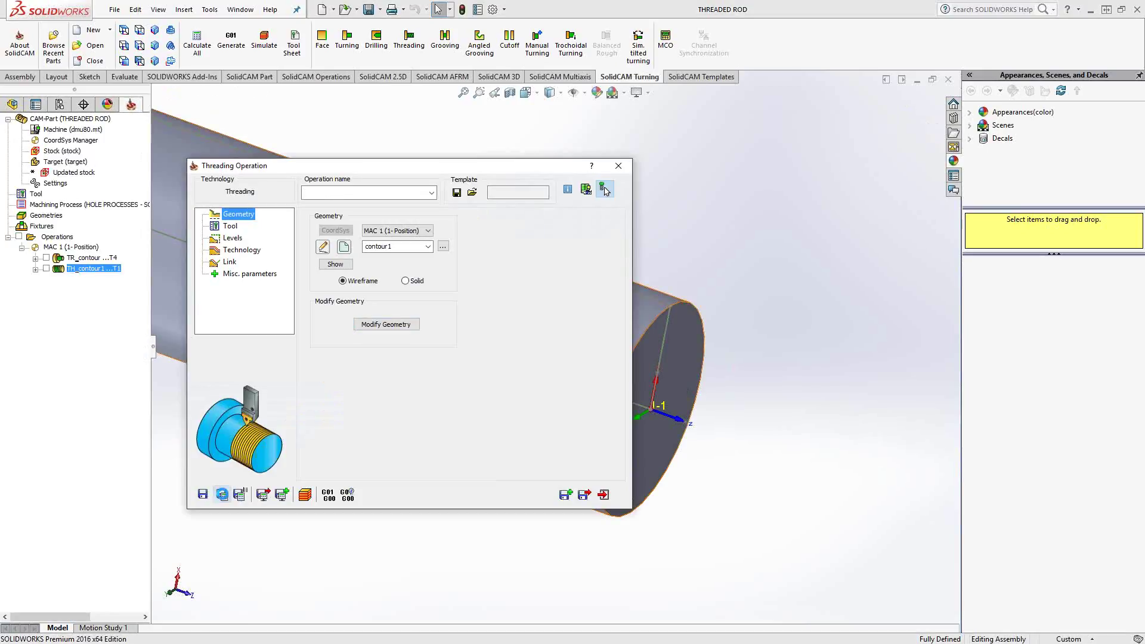
# Exit the Threading Operation dialog and zoom in on the rod's end to view the thread toolpath.
pyautogui.click(602, 494)
pyautogui.scroll(-5, 637, 297)
pyautogui.scroll(-3, 637, 297)
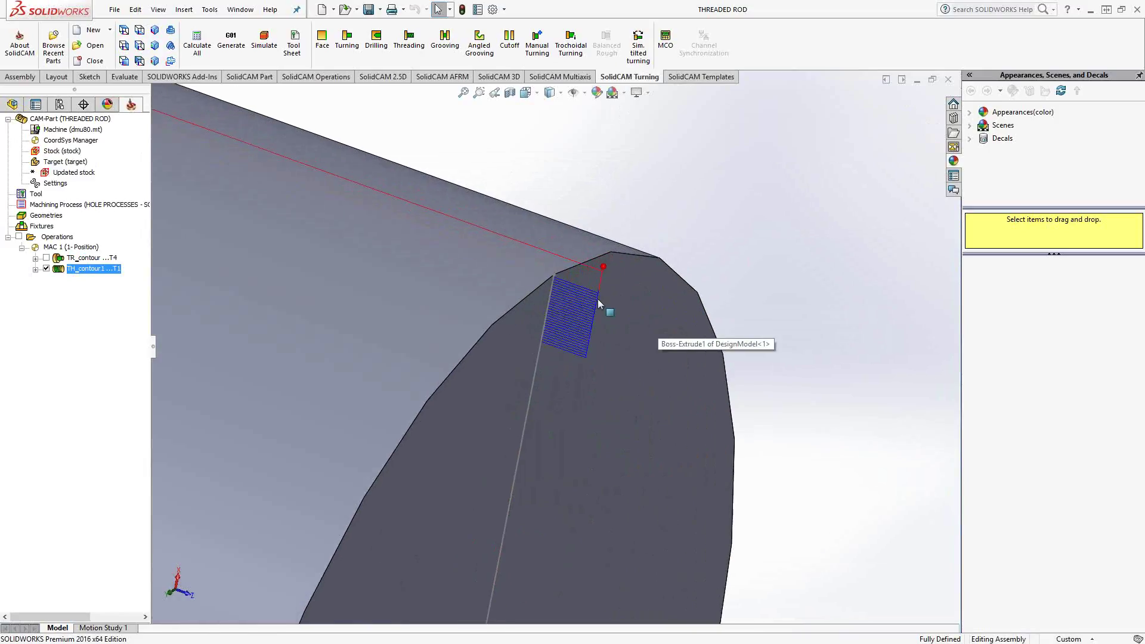